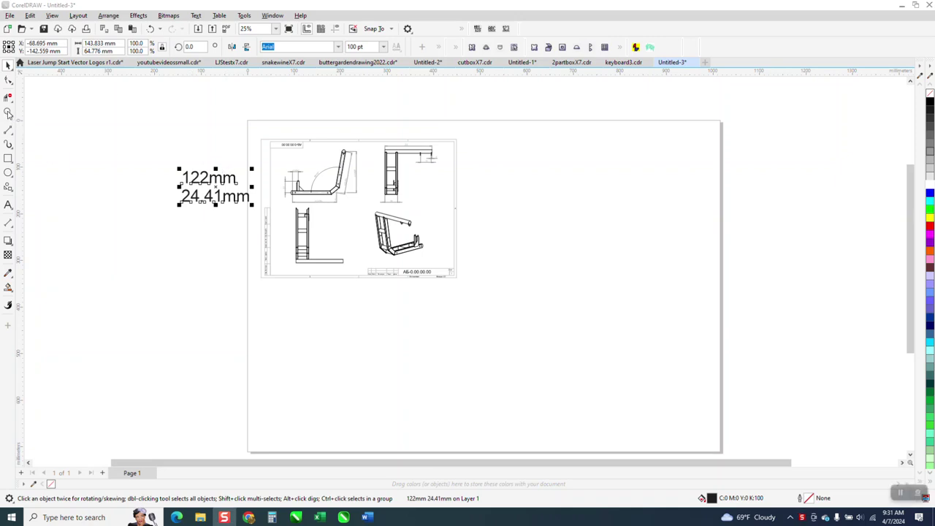
Zoom from the side-view arm onto its left end and the 122 dimension mark
{"action": "left_click", "coordinate": [8, 112]}
{"action": "mouse_move", "coordinate": [261, 137]}
{"action": "left_mouse_down"}
{"action": "mouse_move", "coordinate": [390, 288]}
{"action": "mouse_move", "coordinate": [517, 309]}
{"action": "left_mouse_up"}
{"action": "left_click_drag", "start_coordinate": [264, 175], "coordinate": [382, 255]}
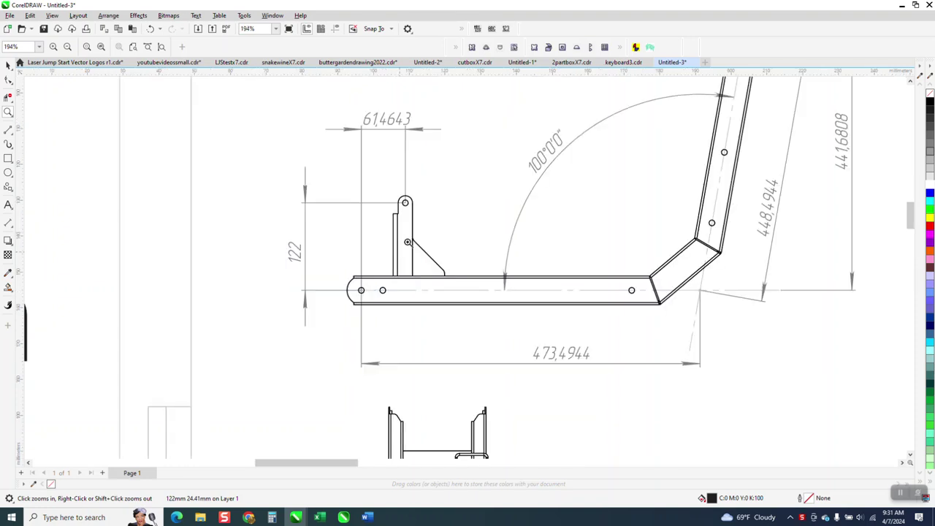
{"action": "right_click", "coordinate": [362, 241]}
{"action": "right_click", "coordinate": [364, 246]}
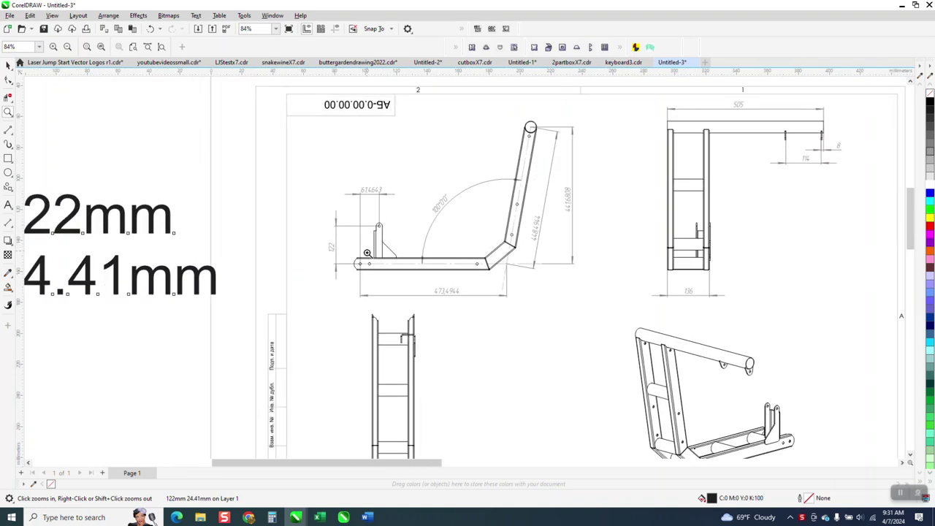
{"action": "scroll", "coordinate": [412, 267], "scroll_direction": "down", "scroll_amount": 1}
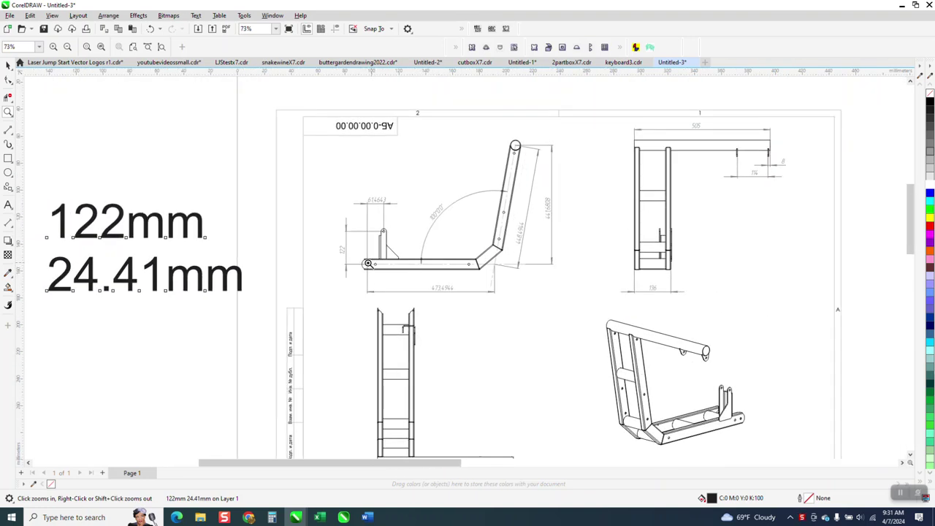
{"action": "left_click_drag", "start_coordinate": [314, 218], "coordinate": [388, 289]}
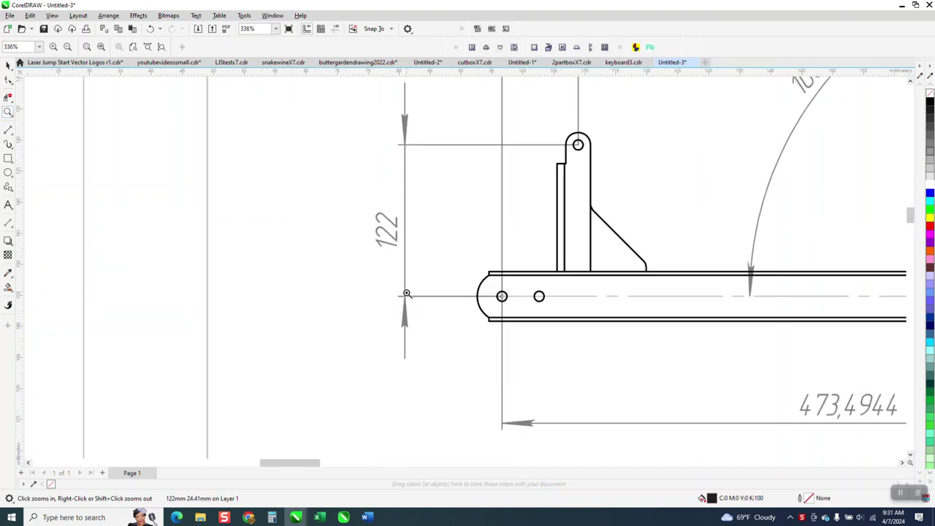
Add a vertical parallel dimension across the 122 feature, left of the part, reading 24.41 mm
{"action": "left_click", "coordinate": [8, 222]}
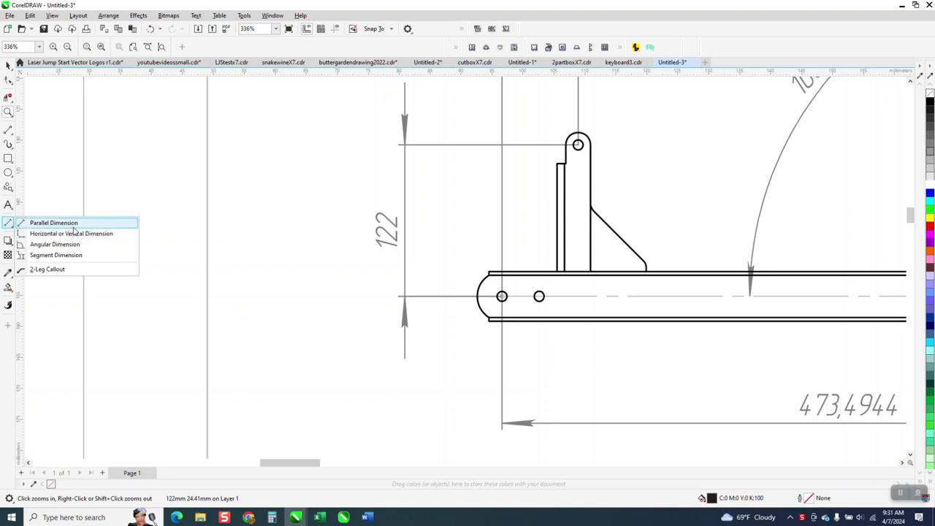
{"action": "left_click", "coordinate": [75, 223]}
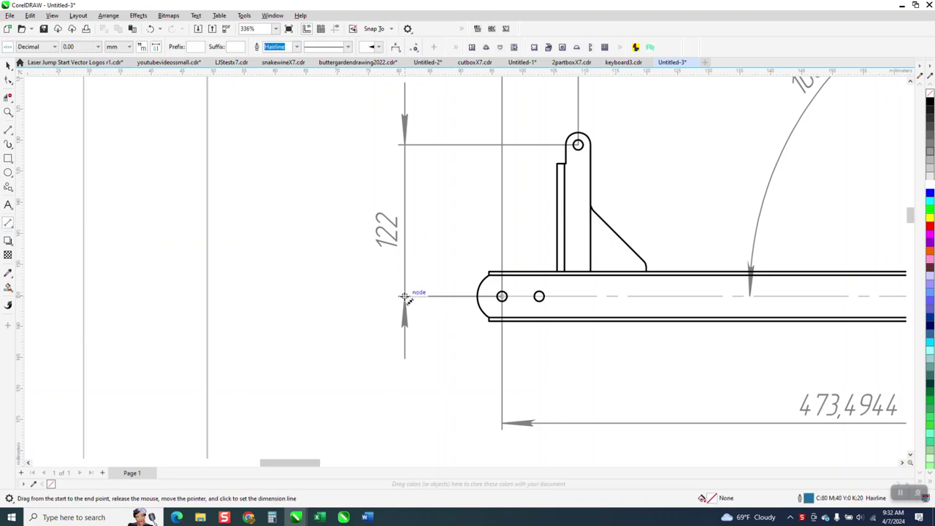
{"action": "left_click_drag", "start_coordinate": [404, 296], "coordinate": [405, 145]}
{"action": "left_click", "coordinate": [319, 183]}
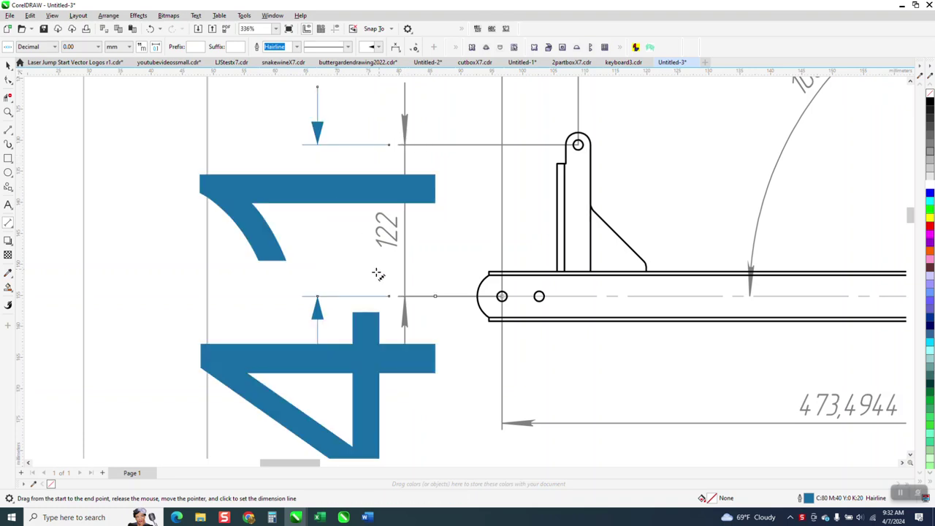
{"action": "scroll", "coordinate": [358, 271], "scroll_direction": "down", "scroll_amount": 3}
{"action": "scroll", "coordinate": [351, 270], "scroll_direction": "down", "scroll_amount": 6}
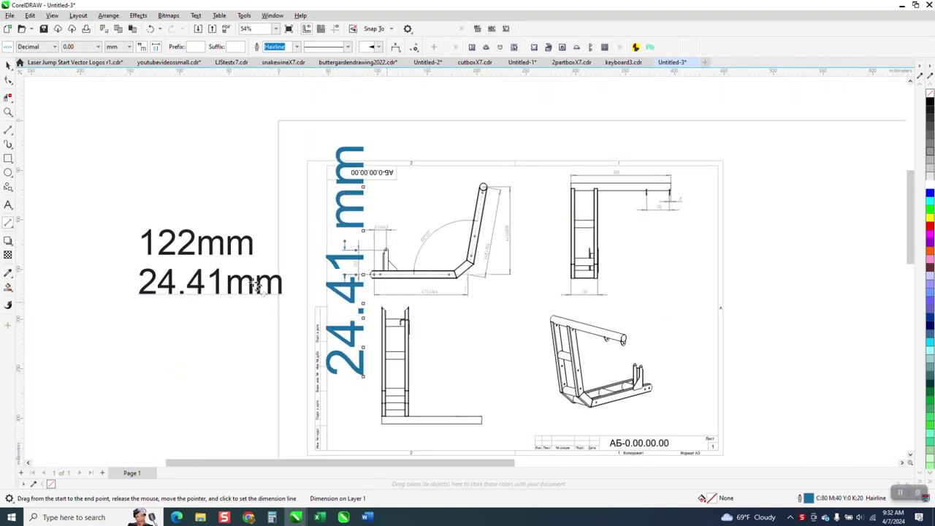
{"action": "left_click", "coordinate": [8, 65]}
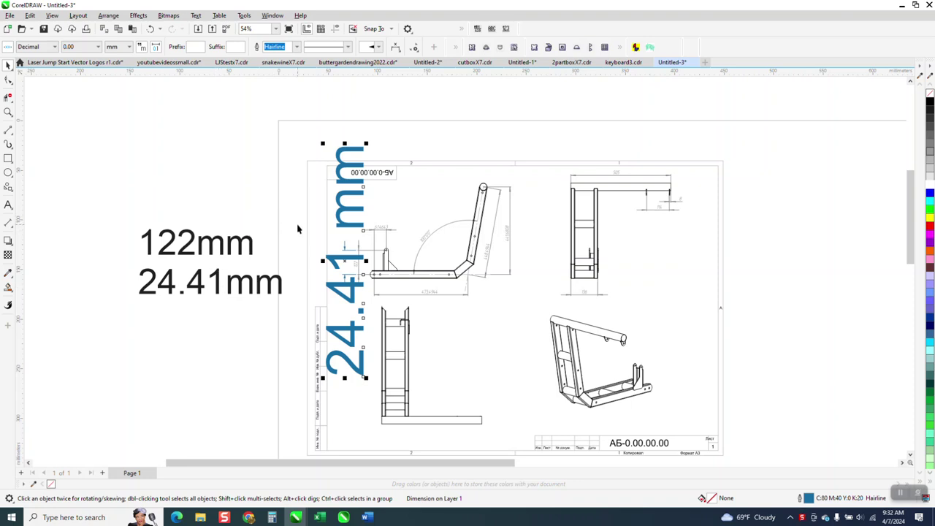
Compute 122 ÷ 24.41 = 4.997951659156084 in Calculator and copy the result
{"action": "key", "text": "XF86Calculator"}
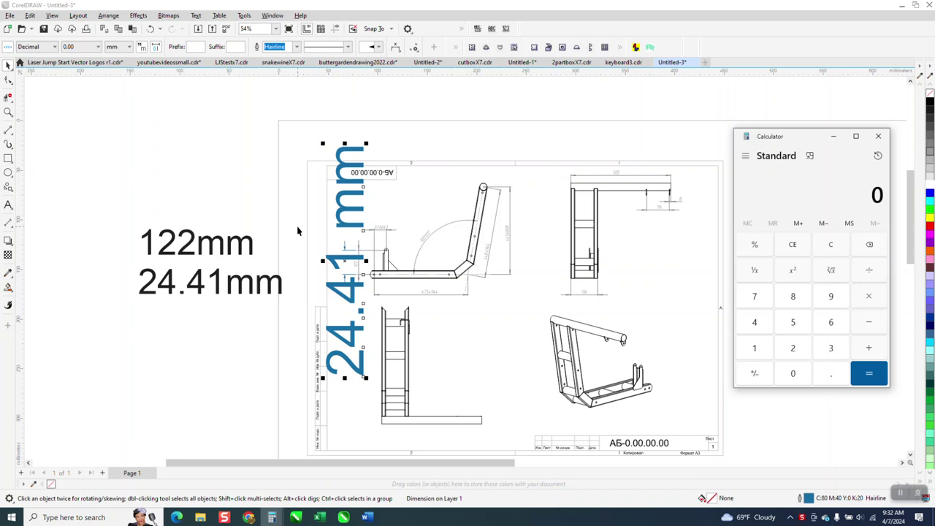
{"action": "type", "text": "122 ÷ "}
{"action": "type", "text": "24.41"}
{"action": "key", "text": "Return"}
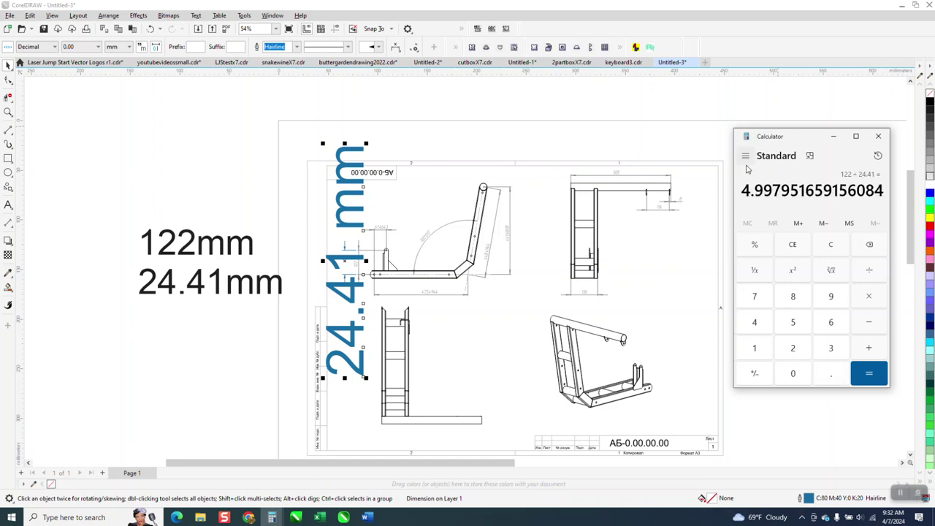
{"action": "left_click_drag", "start_coordinate": [743, 188], "coordinate": [885, 188]}
{"action": "right_click", "coordinate": [880, 192]}
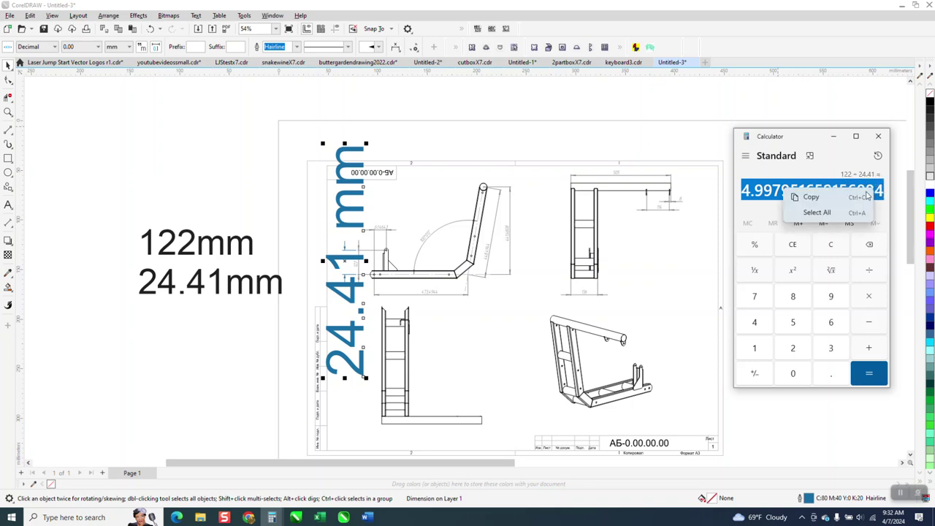
{"action": "left_click", "coordinate": [823, 199]}
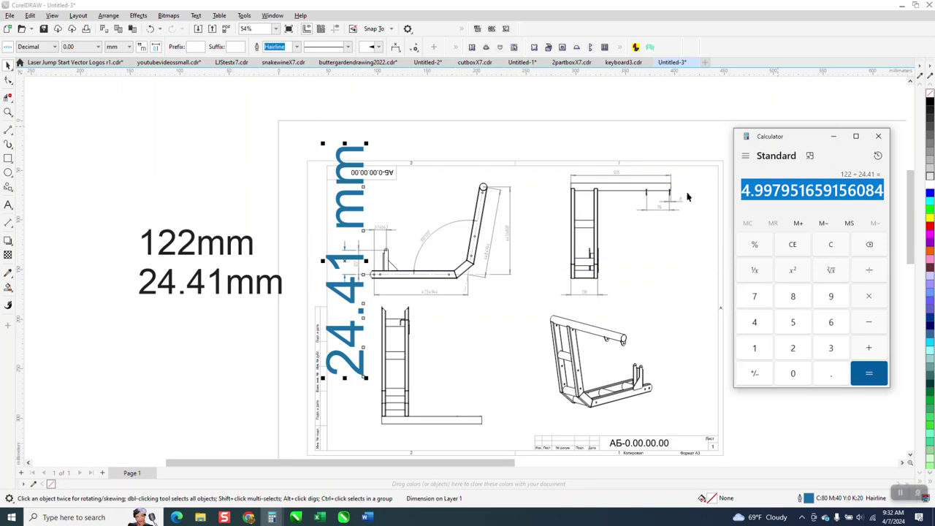
{"action": "right_click", "coordinate": [223, 99]}
Paste 4.997951659156084 onto the canvas, move it above the page, and convert it to artistic text
{"action": "left_click", "coordinate": [242, 170]}
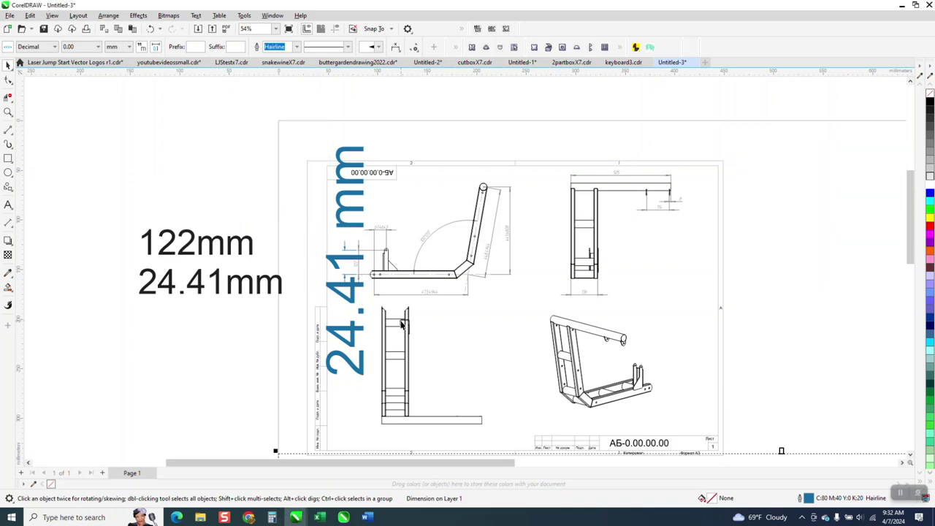
{"action": "scroll", "coordinate": [401, 324], "scroll_direction": "down", "scroll_amount": 3}
{"action": "left_click_drag", "start_coordinate": [449, 397], "coordinate": [393, 143]}
{"action": "left_click", "coordinate": [196, 15]}
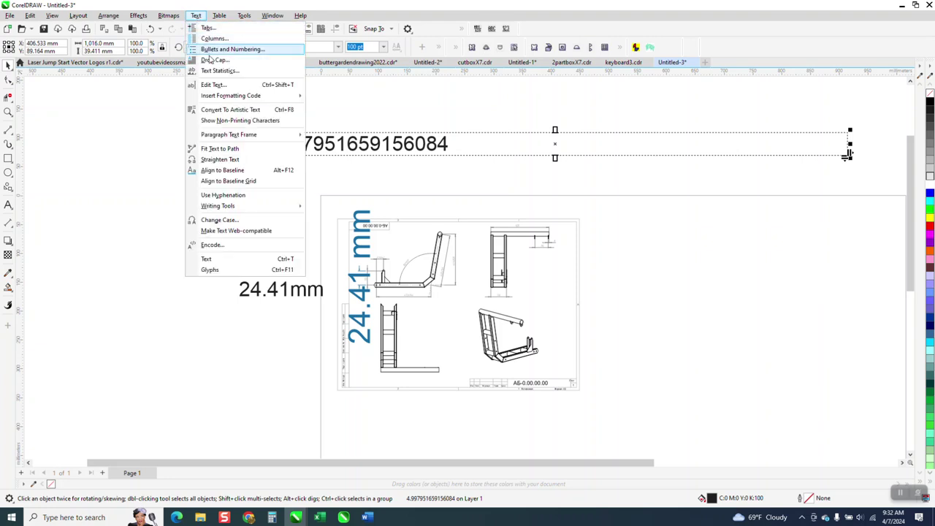
{"action": "left_click", "coordinate": [224, 110]}
{"action": "left_click", "coordinate": [261, 101]}
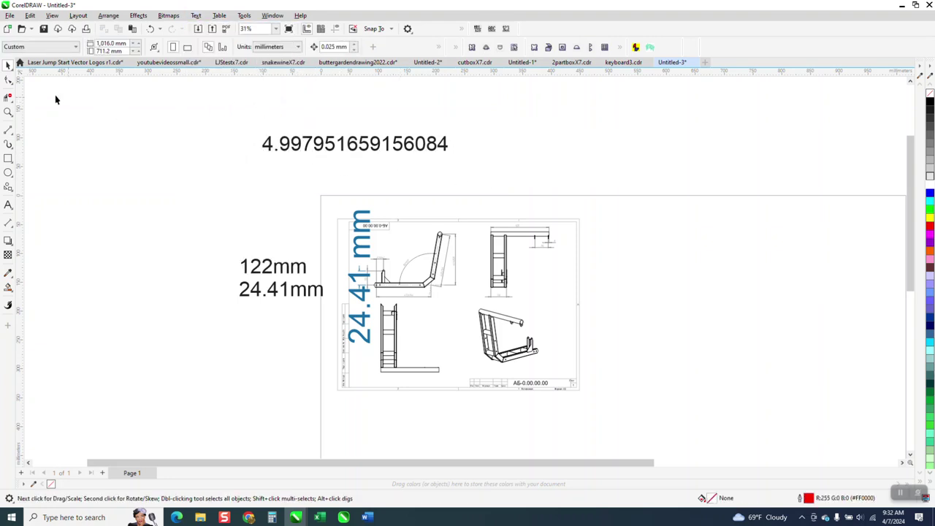
{"action": "left_click", "coordinate": [8, 112]}
Delete the 24.41 mm dimension
{"action": "left_click_drag", "start_coordinate": [319, 198], "coordinate": [621, 319]}
{"action": "left_click", "coordinate": [9, 66]}
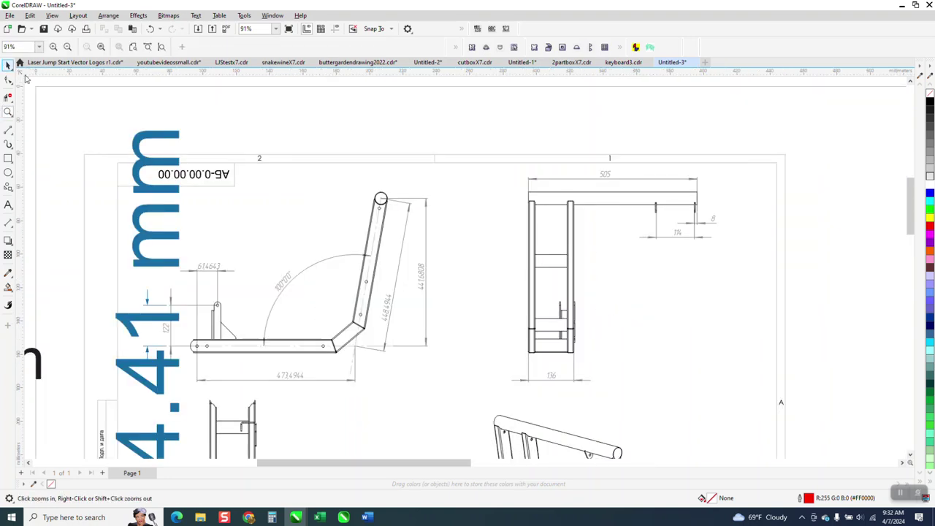
{"action": "left_click", "coordinate": [167, 134]}
{"action": "key", "text": "Delete"}
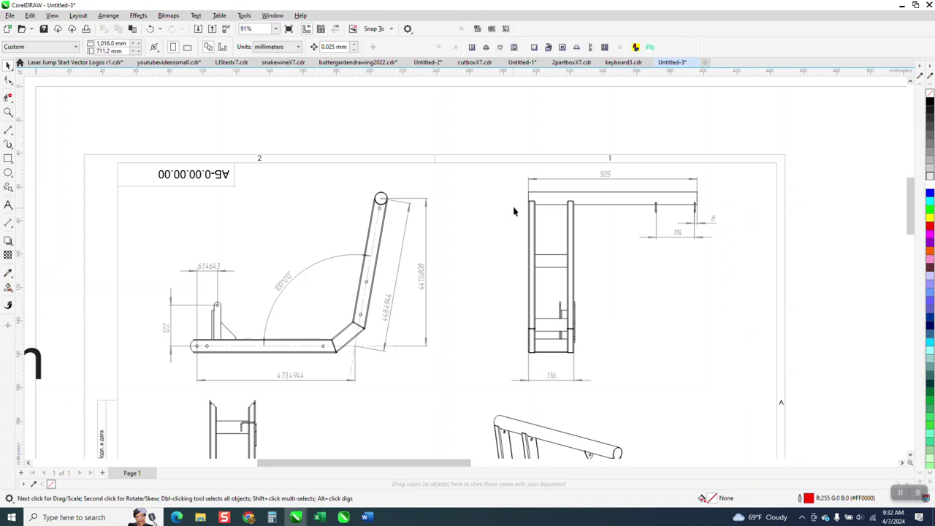
Select the imported drawing and enter its width as 419.982 × 4.997951659156084
{"action": "left_click", "coordinate": [251, 157]}
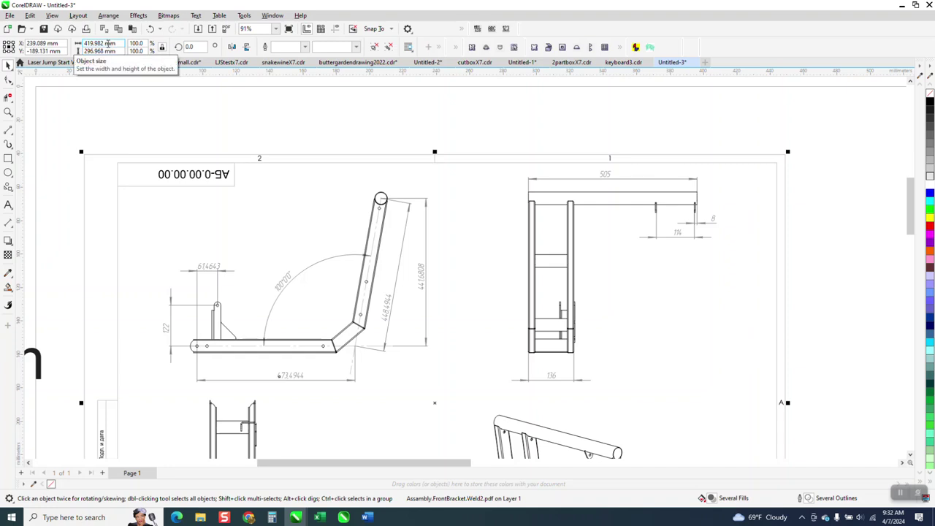
{"action": "scroll", "coordinate": [302, 209], "scroll_direction": "down", "scroll_amount": 4}
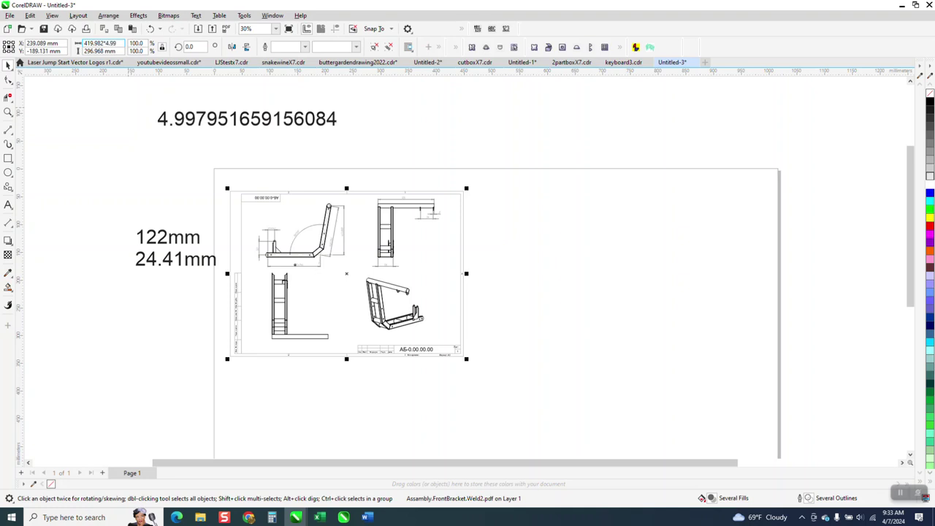
{"action": "type", "text": "51659156084"}
Apply the new 2,099 mm width and shift the enlarged drawing left
{"action": "key", "text": "Return"}
{"action": "scroll", "coordinate": [545, 225], "scroll_direction": "down", "scroll_amount": 4}
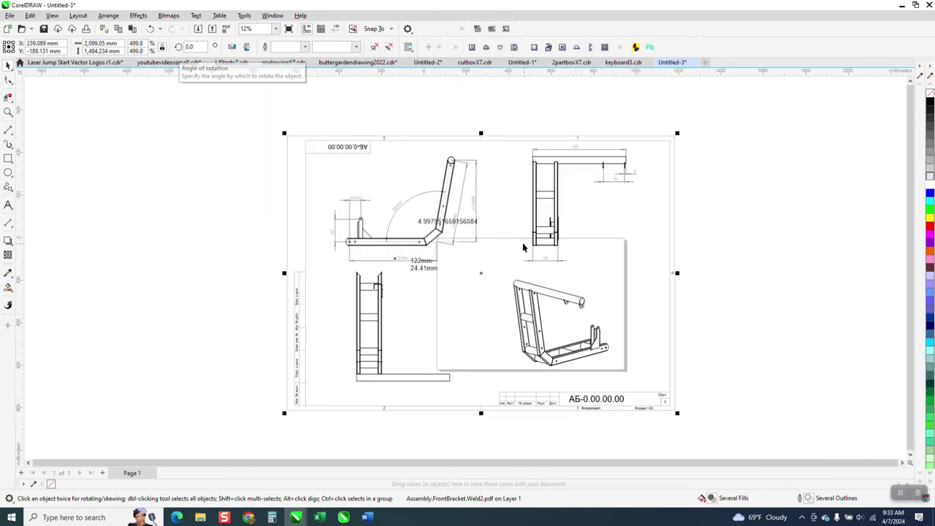
{"action": "mouse_move", "coordinate": [490, 271]}
{"action": "left_mouse_down"}
{"action": "mouse_move", "coordinate": [412, 252]}
{"action": "mouse_move", "coordinate": [271, 246]}
{"action": "left_mouse_up"}
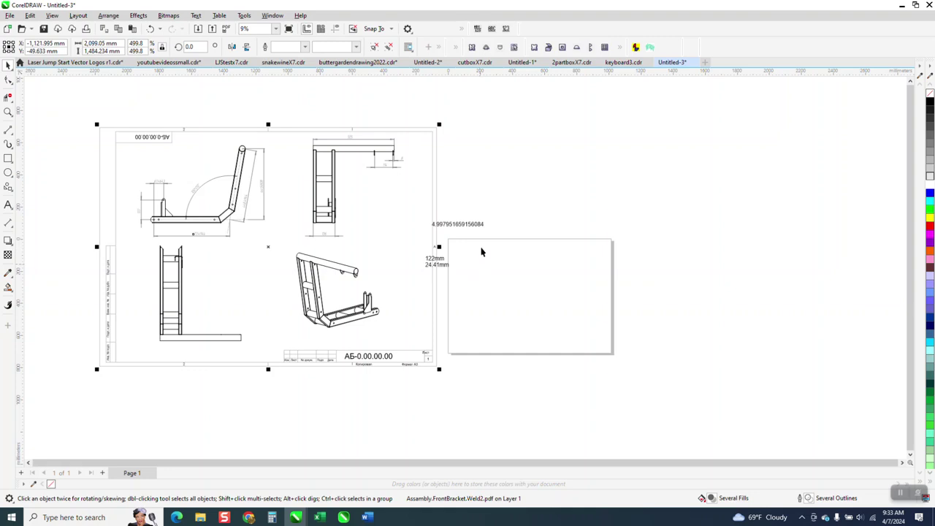
{"action": "scroll", "coordinate": [469, 260], "scroll_direction": "down", "scroll_amount": 1}
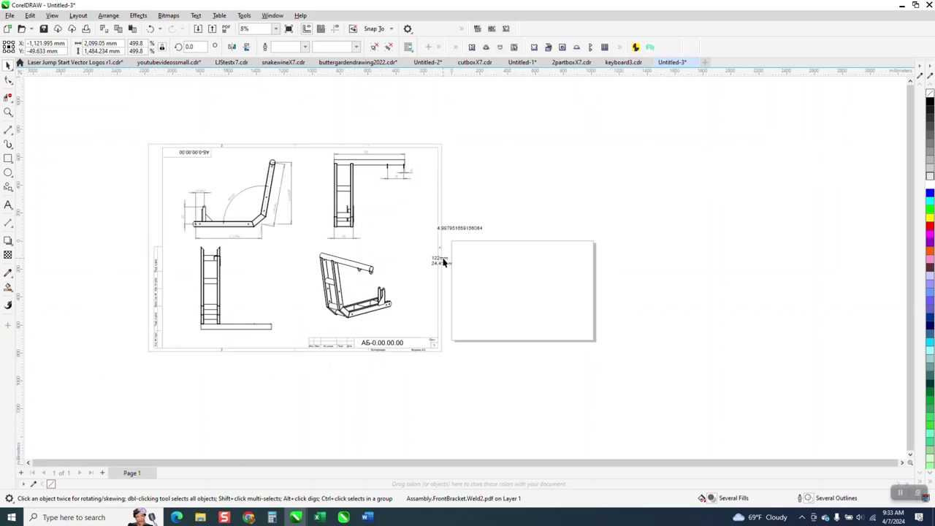
{"action": "left_click_drag", "start_coordinate": [448, 264], "coordinate": [447, 265]}
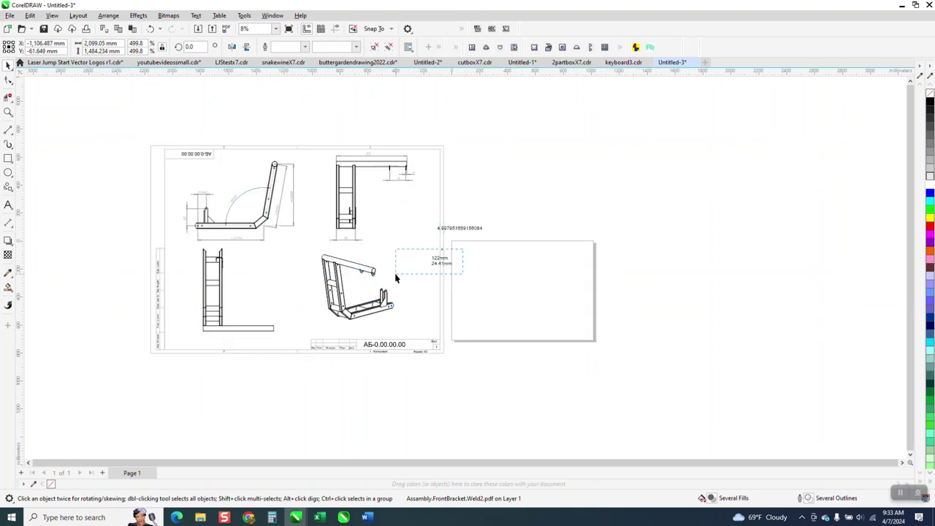
Move the 122mm / 24.41mm note beside the drawing's left end and zoom there
{"action": "left_click", "coordinate": [440, 261]}
{"action": "mouse_move", "coordinate": [440, 261]}
{"action": "left_mouse_down"}
{"action": "mouse_move", "coordinate": [127, 195]}
{"action": "mouse_move", "coordinate": [167, 219]}
{"action": "left_mouse_up"}
{"action": "left_click", "coordinate": [8, 113]}
{"action": "left_click_drag", "start_coordinate": [138, 188], "coordinate": [292, 286]}
{"action": "right_click", "coordinate": [400, 158]}
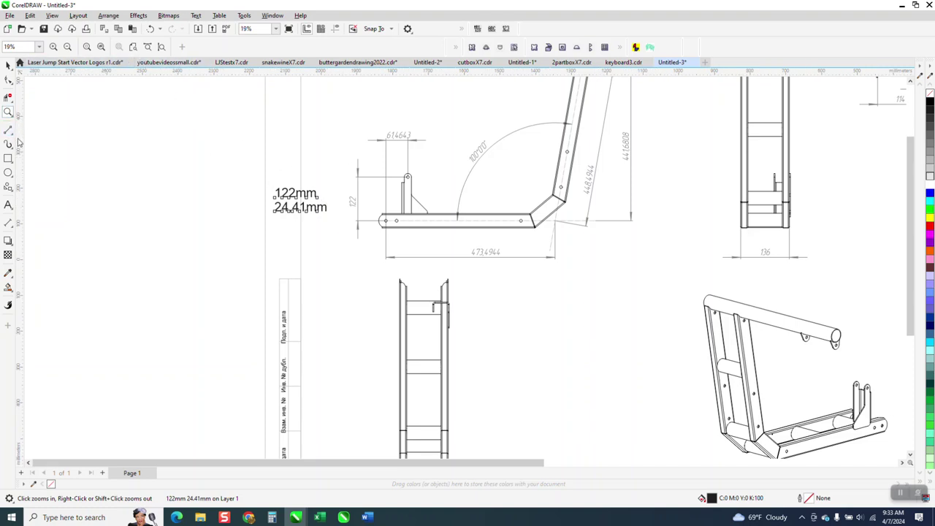
{"action": "left_click", "coordinate": [8, 223]}
{"action": "left_click", "coordinate": [32, 223]}
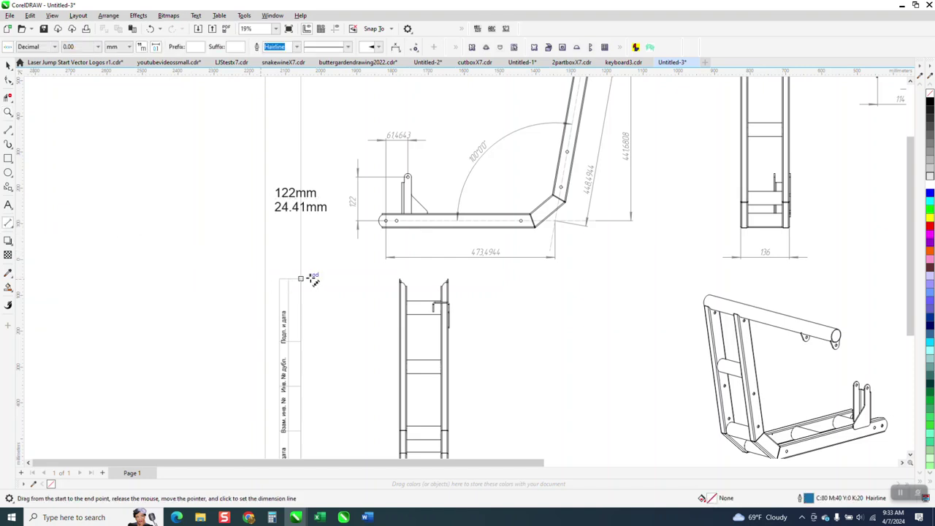
{"action": "left_click_drag", "start_coordinate": [359, 222], "coordinate": [359, 178]}
{"action": "left_click", "coordinate": [183, 221]}
{"action": "left_click", "coordinate": [7, 66]}
{"action": "left_click", "coordinate": [361, 313]}
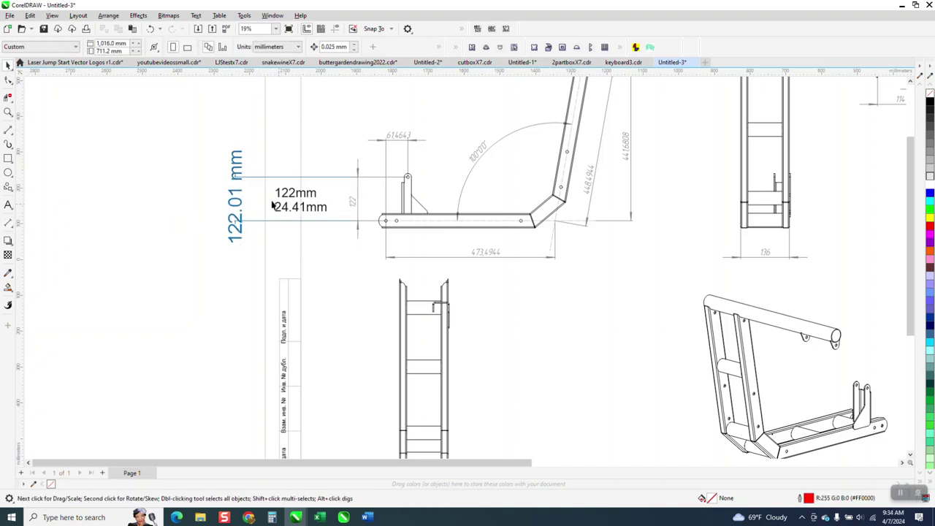
{"action": "left_click", "coordinate": [8, 112]}
{"action": "left_click_drag", "start_coordinate": [345, 158], "coordinate": [406, 248]}
{"action": "scroll", "coordinate": [380, 230], "scroll_direction": "down", "scroll_amount": 3}
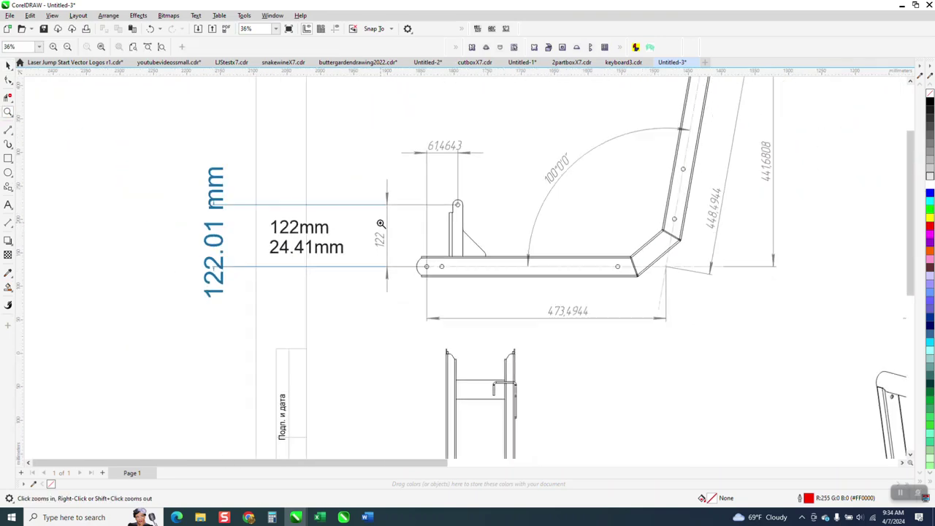
{"action": "scroll", "coordinate": [375, 224], "scroll_direction": "down", "scroll_amount": 3}
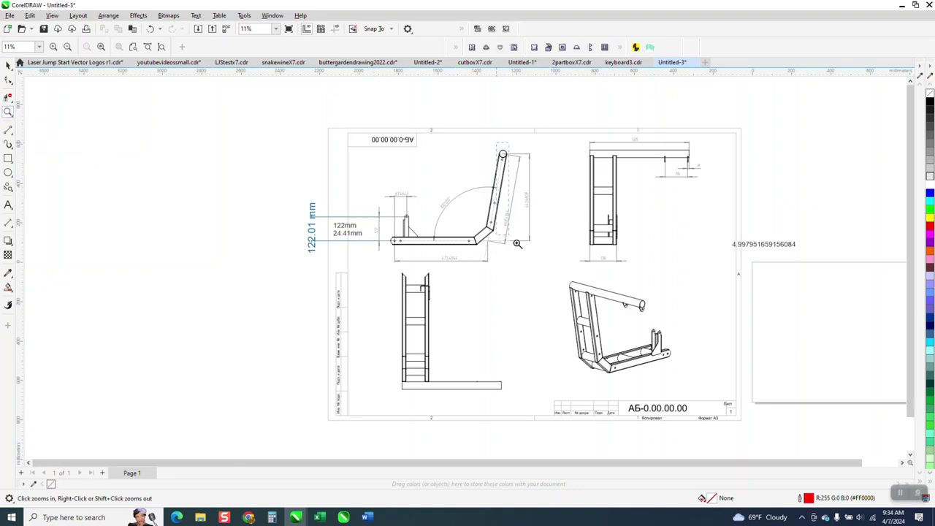
{"action": "scroll", "coordinate": [577, 268], "scroll_direction": "up", "scroll_amount": 3}
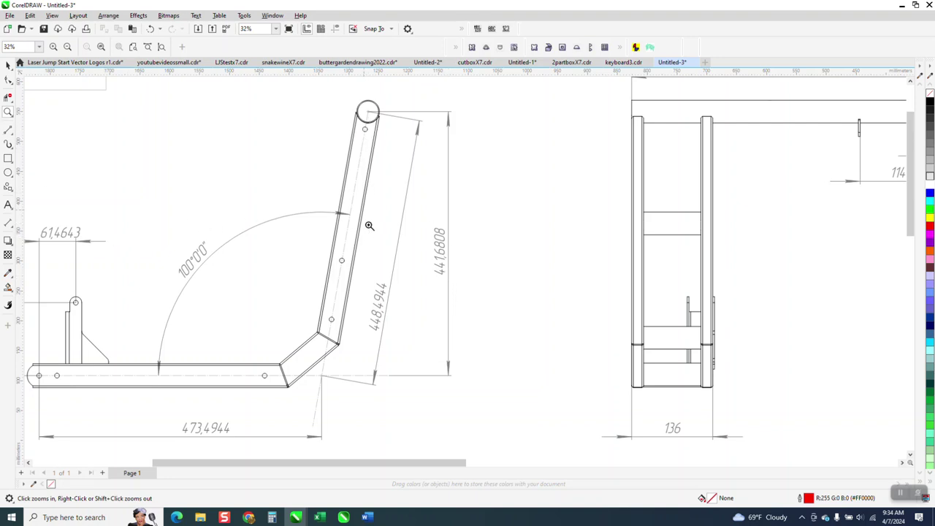
{"action": "scroll", "coordinate": [396, 300], "scroll_direction": "down", "scroll_amount": 2}
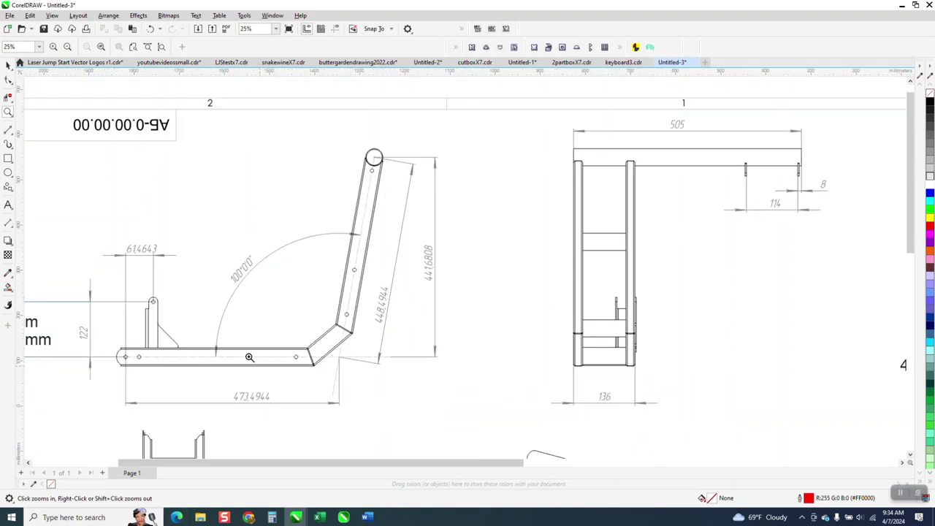
{"action": "scroll", "coordinate": [365, 453], "scroll_direction": "up", "scroll_amount": 3}
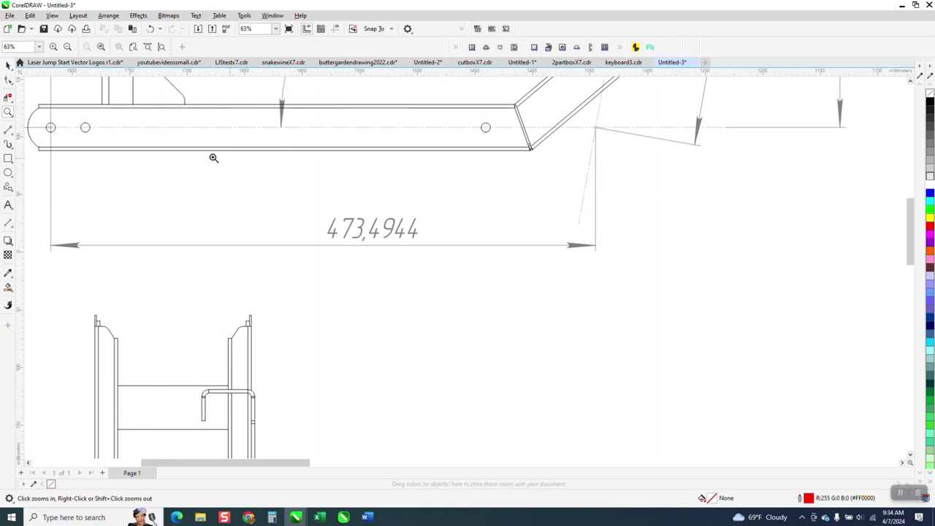
{"action": "left_click", "coordinate": [11, 231]}
{"action": "left_click", "coordinate": [32, 222]}
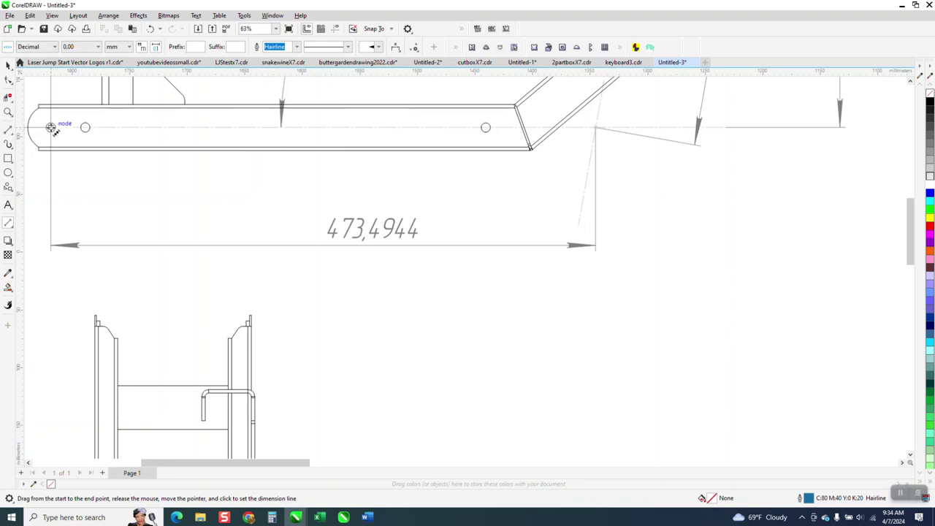
{"action": "left_click_drag", "start_coordinate": [50, 128], "coordinate": [597, 129]}
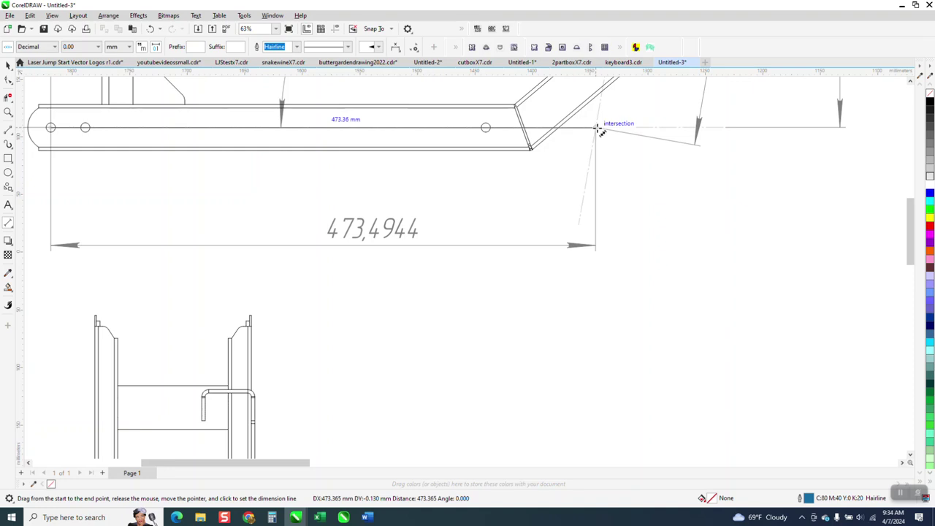
{"action": "left_click_drag", "start_coordinate": [598, 129], "coordinate": [599, 153]}
{"action": "key", "text": "Escape"}
{"action": "left_click", "coordinate": [7, 113]}
{"action": "scroll", "coordinate": [200, 217], "scroll_direction": "down", "scroll_amount": 2}
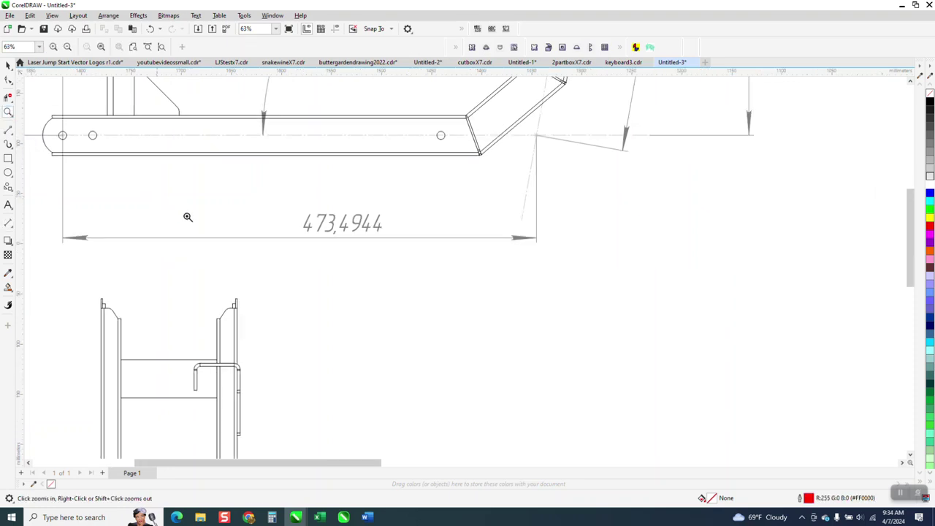
{"action": "scroll", "coordinate": [368, 289], "scroll_direction": "down", "scroll_amount": 2}
{"action": "scroll", "coordinate": [367, 289], "scroll_direction": "down", "scroll_amount": 2}
{"action": "mouse_move", "coordinate": [225, 148]}
{"action": "left_mouse_down"}
{"action": "mouse_move", "coordinate": [315, 193]}
{"action": "mouse_move", "coordinate": [324, 239]}
{"action": "left_mouse_up"}
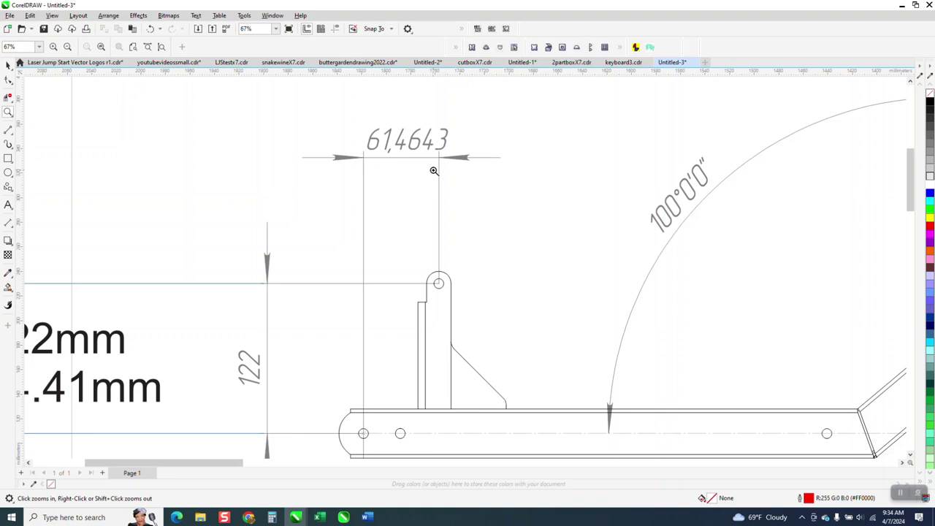
Dimension between the 61,4643 callout's extension lines, giving 61.53 mm
{"action": "left_click_drag", "start_coordinate": [302, 104], "coordinate": [494, 202]}
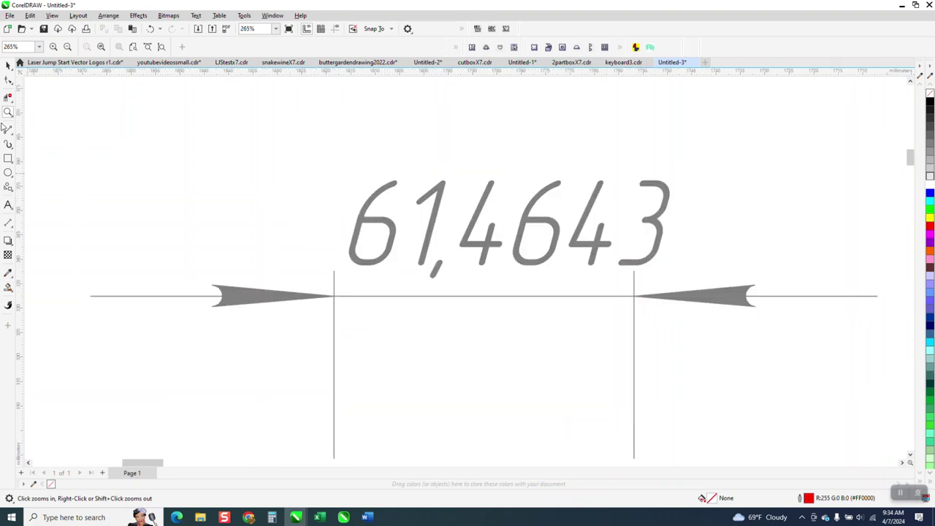
{"action": "left_click", "coordinate": [8, 222]}
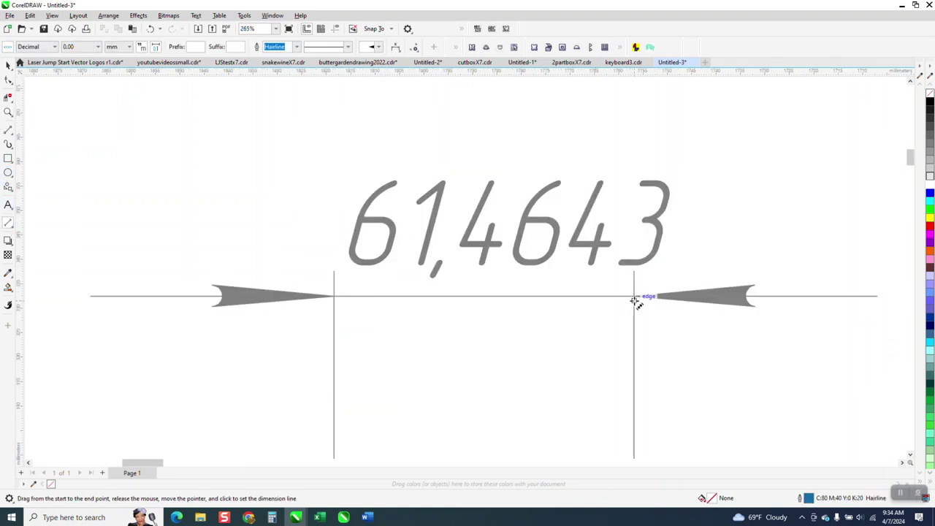
{"action": "left_click_drag", "start_coordinate": [634, 297], "coordinate": [335, 296]}
{"action": "left_click", "coordinate": [335, 296]}
{"action": "scroll", "coordinate": [369, 320], "scroll_direction": "down", "scroll_amount": 2}
{"action": "scroll", "coordinate": [380, 319], "scroll_direction": "down", "scroll_amount": 5}
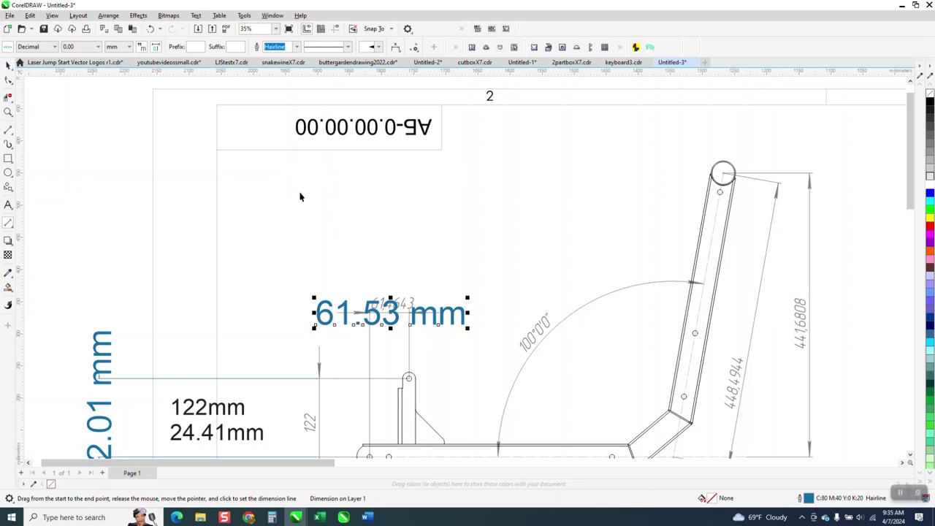
{"action": "key", "text": "space"}
{"action": "scroll", "coordinate": [486, 325], "scroll_direction": "down", "scroll_amount": 2}
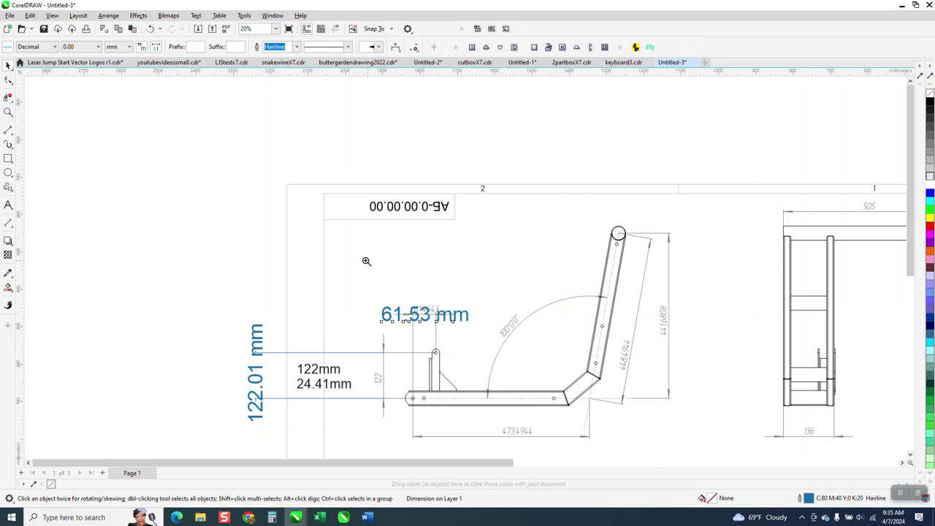
Move the 61.53 mm label above its dimension line and inspect the arrow junction closely
{"action": "key", "text": "z"}
{"action": "left_click_drag", "start_coordinate": [363, 265], "coordinate": [515, 353]}
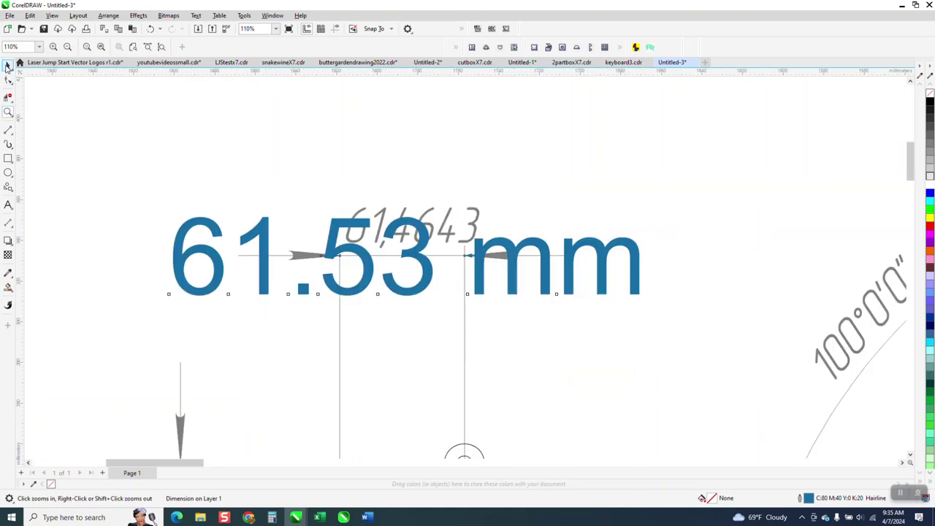
{"action": "left_click", "coordinate": [8, 65]}
{"action": "left_click_drag", "start_coordinate": [426, 263], "coordinate": [422, 155]}
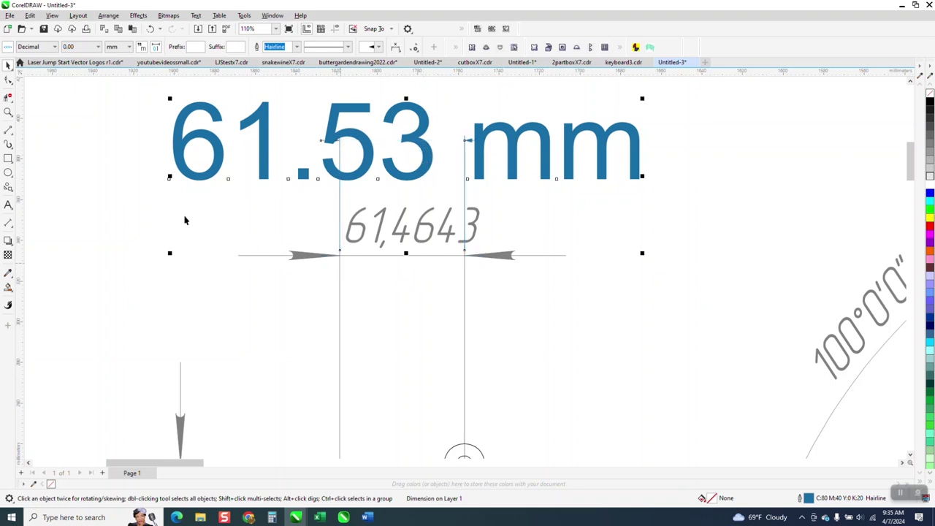
{"action": "left_click", "coordinate": [8, 113]}
{"action": "left_click", "coordinate": [361, 265]}
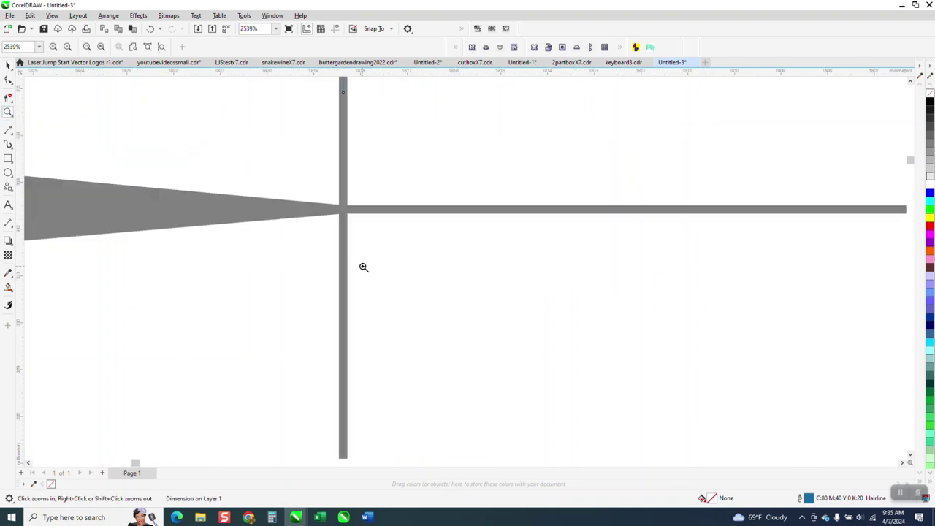
{"action": "scroll", "coordinate": [350, 241], "scroll_direction": "down", "scroll_amount": 3}
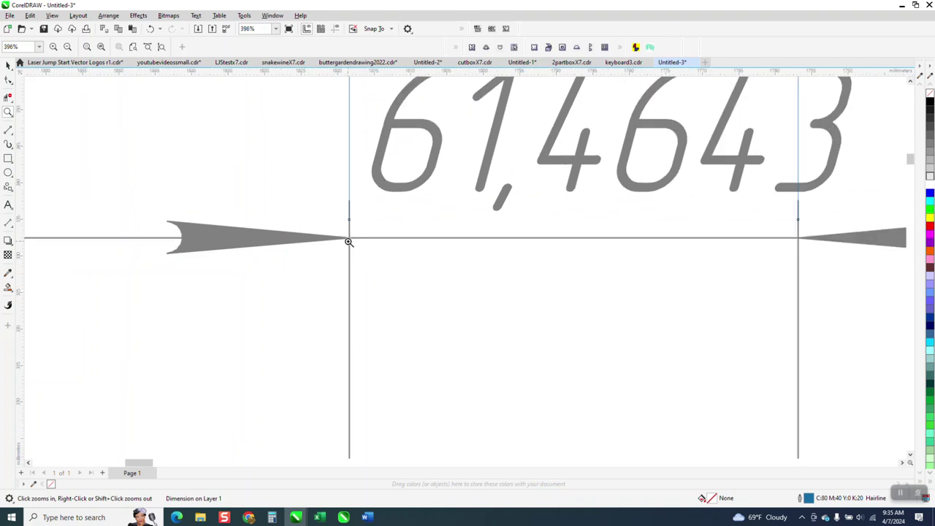
{"action": "scroll", "coordinate": [358, 212], "scroll_direction": "up", "scroll_amount": 3}
{"action": "scroll", "coordinate": [278, 245], "scroll_direction": "down", "scroll_amount": 2}
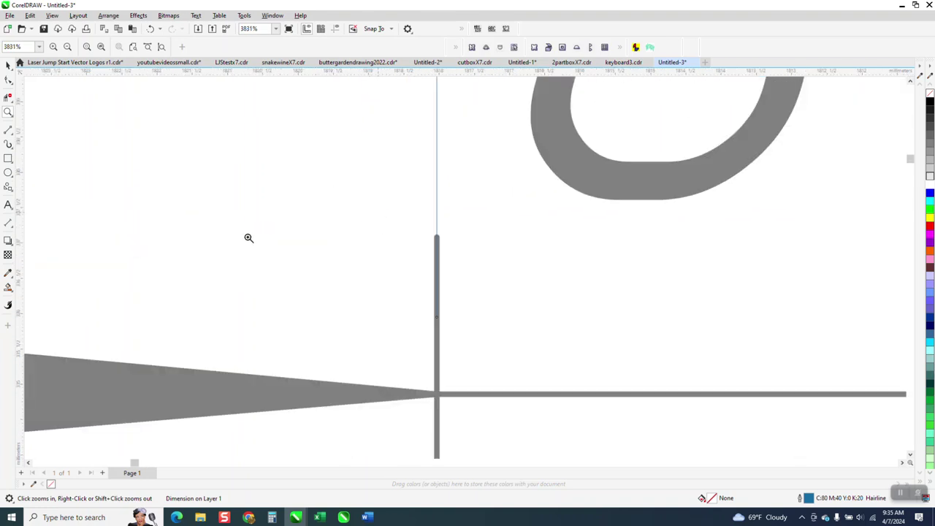
{"action": "scroll", "coordinate": [307, 254], "scroll_direction": "down", "scroll_amount": 3}
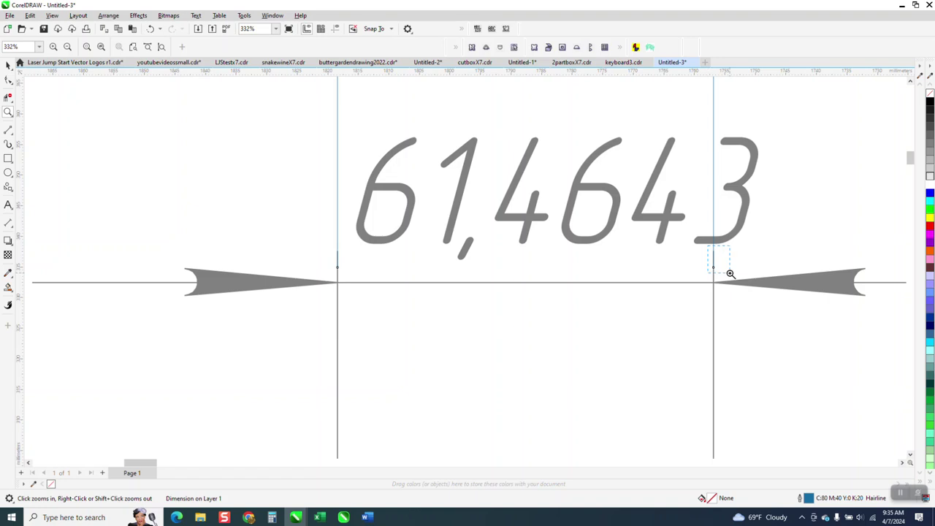
{"action": "scroll", "coordinate": [728, 271], "scroll_direction": "up", "scroll_amount": 5}
{"action": "scroll", "coordinate": [506, 229], "scroll_direction": "down", "scroll_amount": 2}
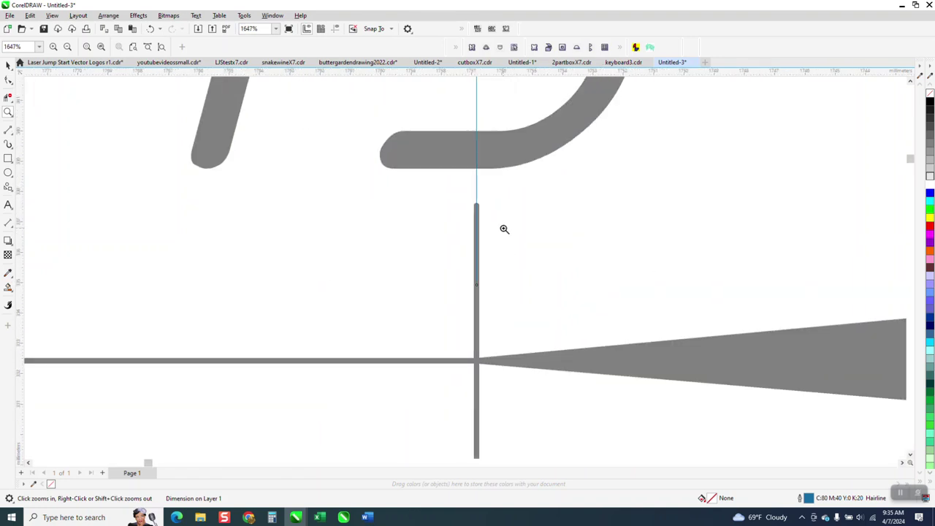
{"action": "scroll", "coordinate": [493, 246], "scroll_direction": "down", "scroll_amount": 2}
{"action": "scroll", "coordinate": [475, 272], "scroll_direction": "down", "scroll_amount": 4}
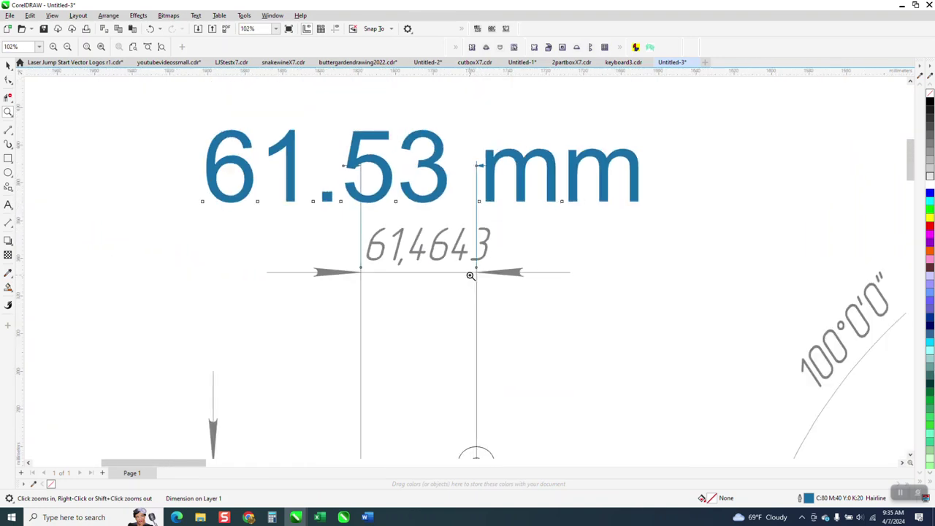
{"action": "scroll", "coordinate": [469, 276], "scroll_direction": "down", "scroll_amount": 4}
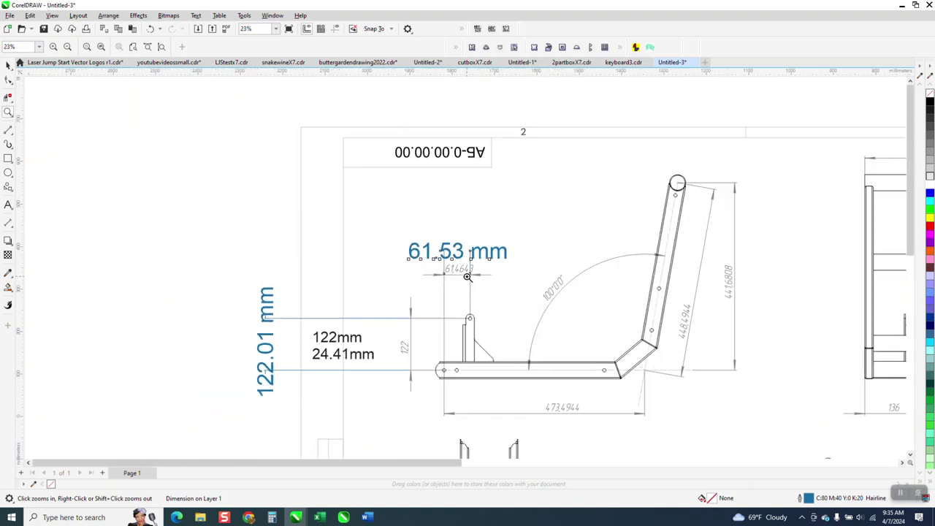
{"action": "scroll", "coordinate": [468, 277], "scroll_direction": "down", "scroll_amount": 3}
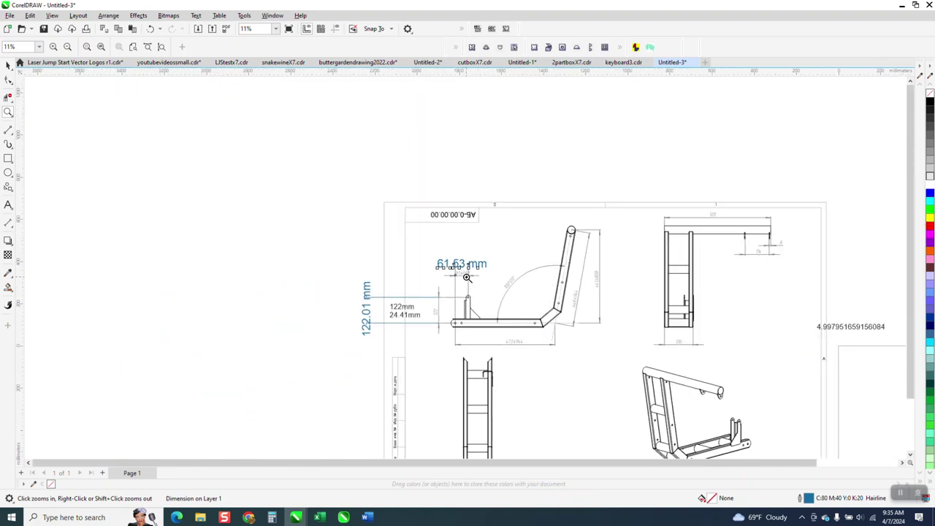
Add a horizontal dimension between the 114 callout's tabs, reading 113.90 mm, then zoom out
{"action": "left_click_drag", "start_coordinate": [654, 233], "coordinate": [720, 297]}
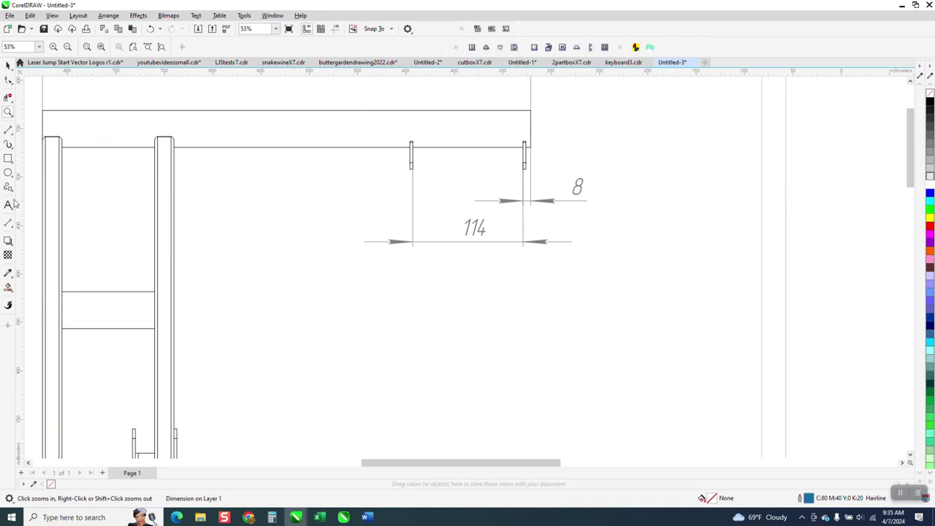
{"action": "left_click", "coordinate": [13, 228]}
{"action": "left_click", "coordinate": [43, 231]}
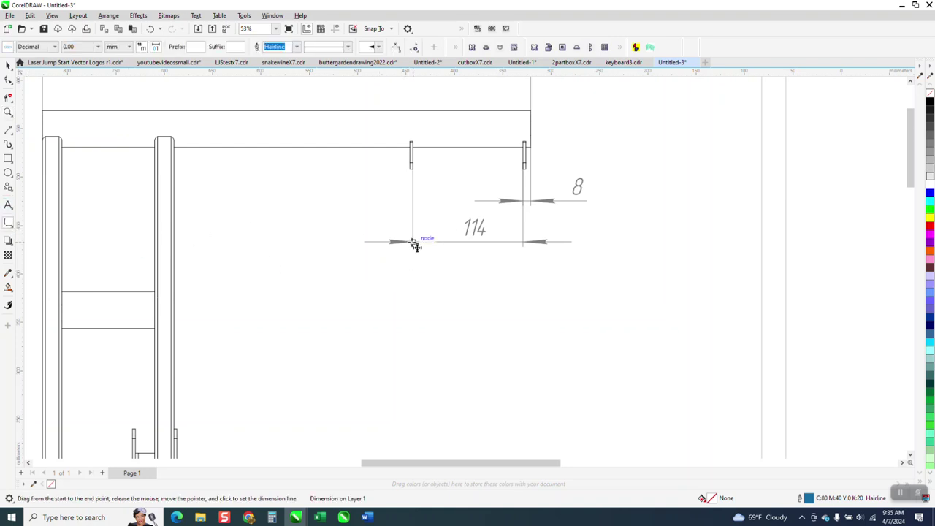
{"action": "left_click_drag", "start_coordinate": [412, 242], "coordinate": [524, 241]}
{"action": "left_click", "coordinate": [526, 244]}
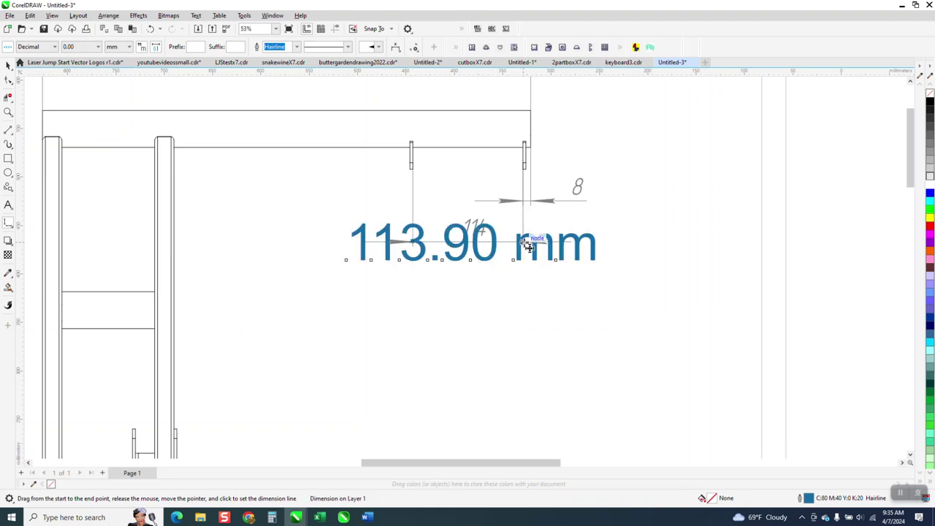
{"action": "left_click", "coordinate": [9, 67]}
{"action": "scroll", "coordinate": [537, 351], "scroll_direction": "down", "scroll_amount": 3}
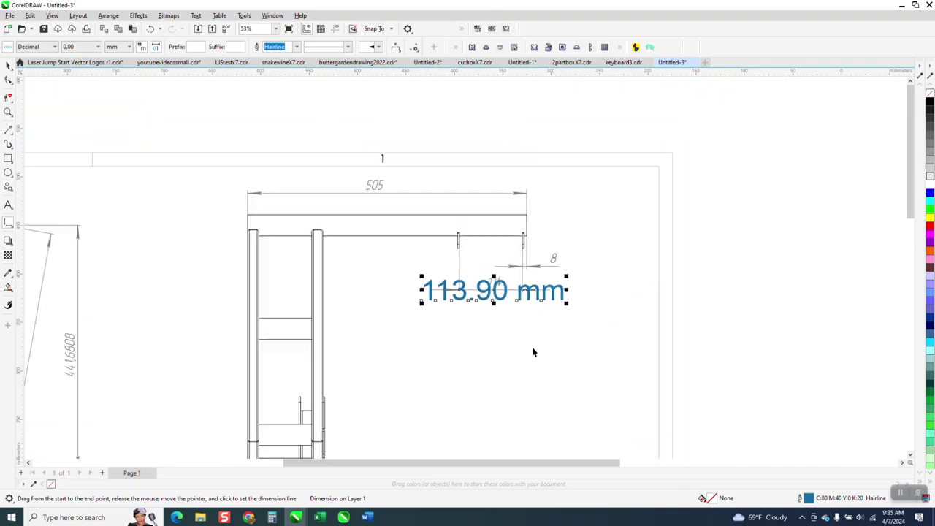
{"action": "scroll", "coordinate": [522, 329], "scroll_direction": "down", "scroll_amount": 1}
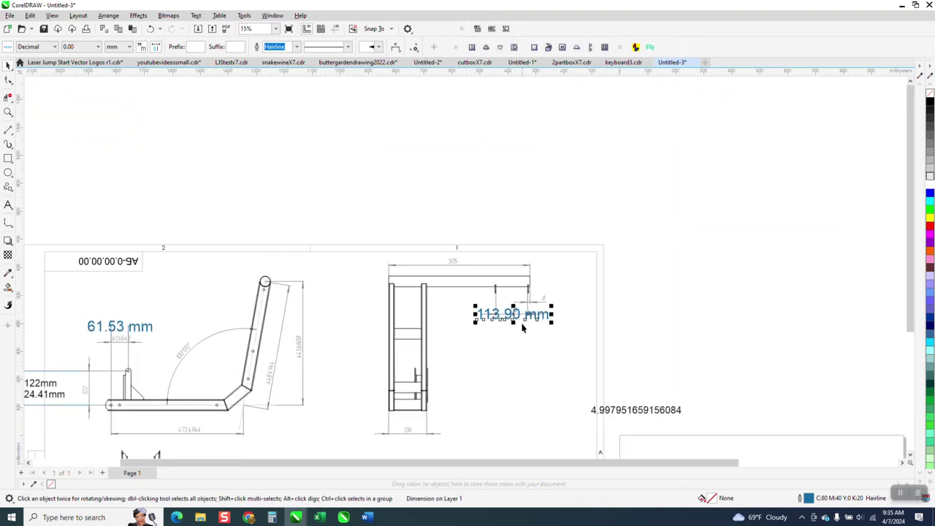
{"action": "scroll", "coordinate": [522, 329], "scroll_direction": "down", "scroll_amount": 1}
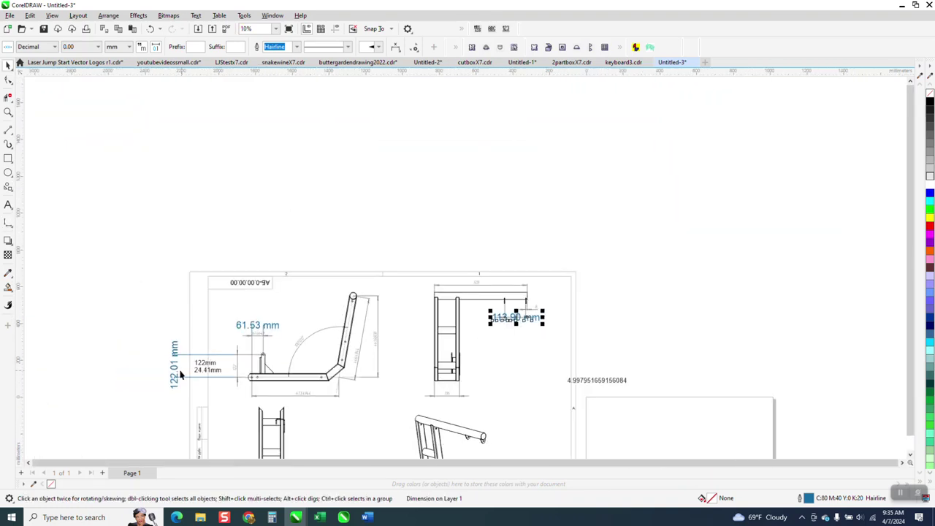
{"action": "left_click", "coordinate": [8, 113]}
{"action": "mouse_move", "coordinate": [147, 288]}
{"action": "left_mouse_down"}
{"action": "mouse_move", "coordinate": [244, 406]}
{"action": "mouse_move", "coordinate": [290, 408]}
{"action": "left_mouse_up"}
{"action": "left_click", "coordinate": [6, 65]}
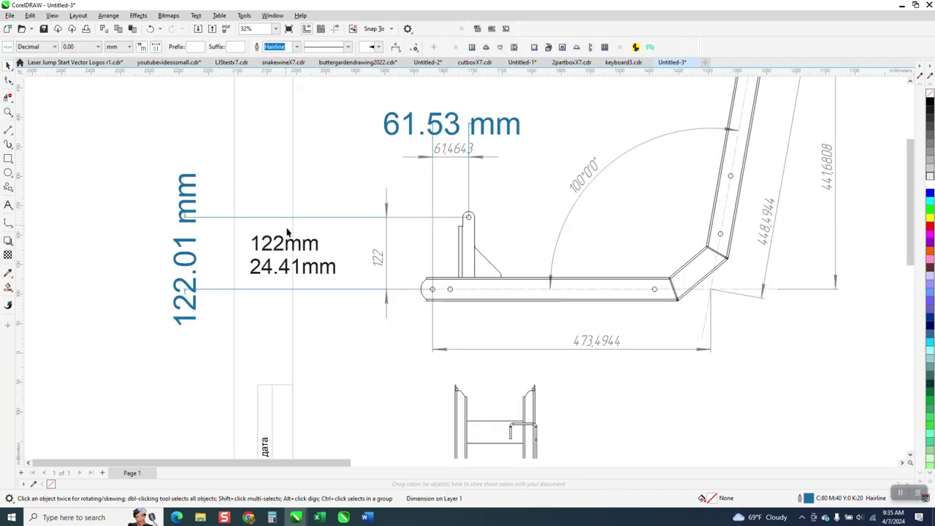
{"action": "left_click", "coordinate": [193, 198]}
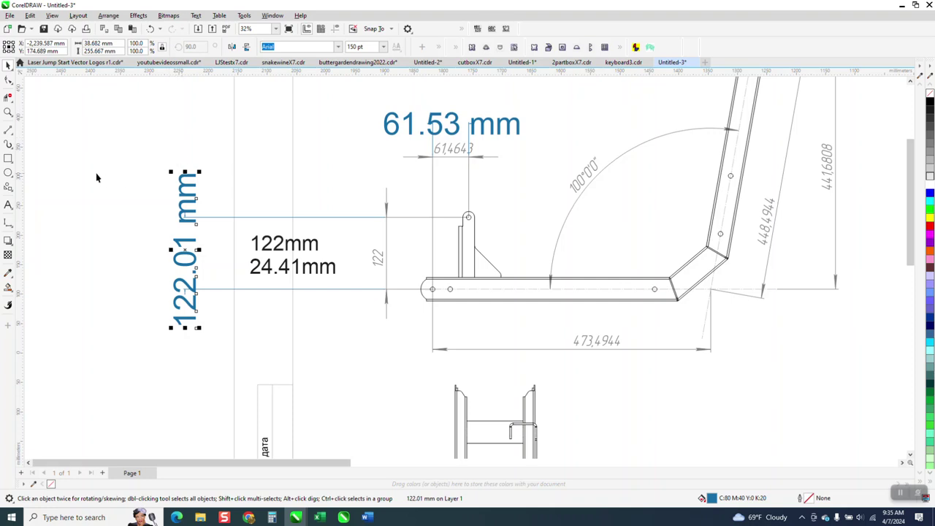
{"action": "left_click", "coordinate": [9, 223]}
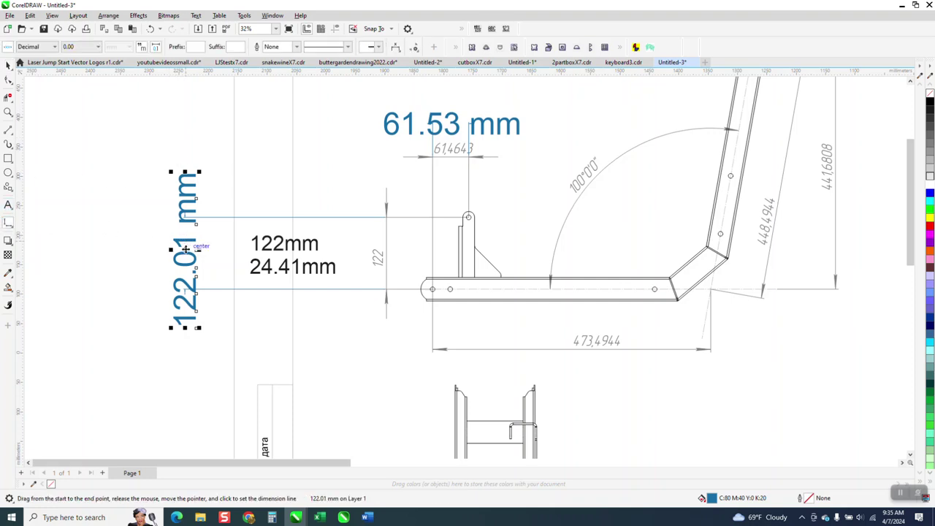
{"action": "key", "text": "space"}
{"action": "left_click", "coordinate": [97, 47]}
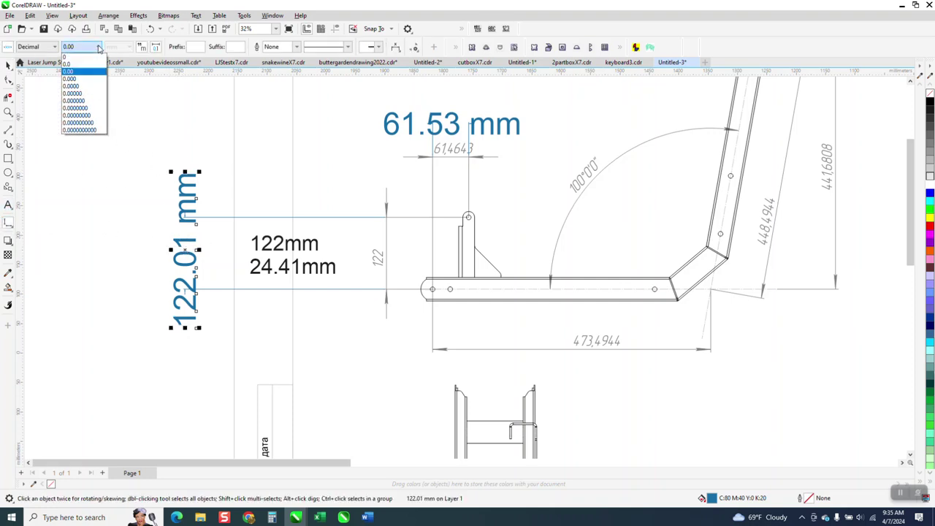
{"action": "key", "text": "Escape"}
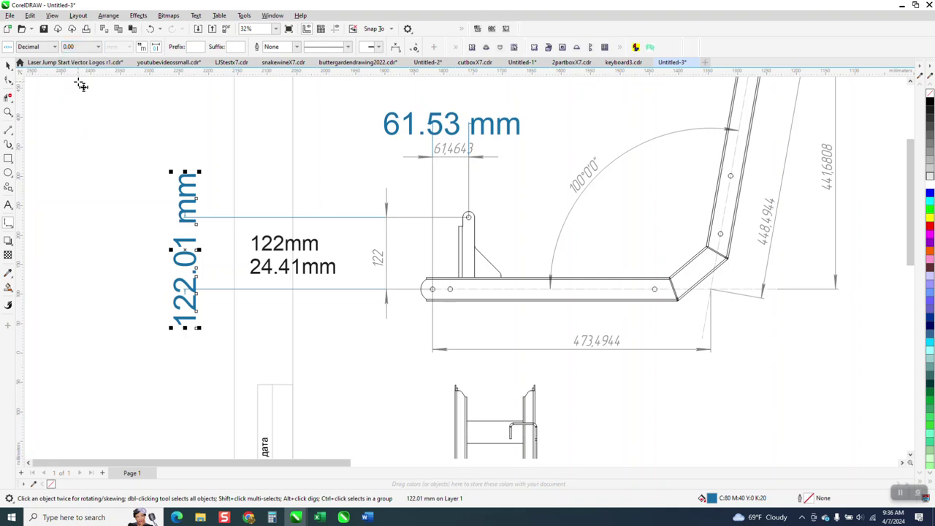
{"action": "left_click", "coordinate": [98, 47]}
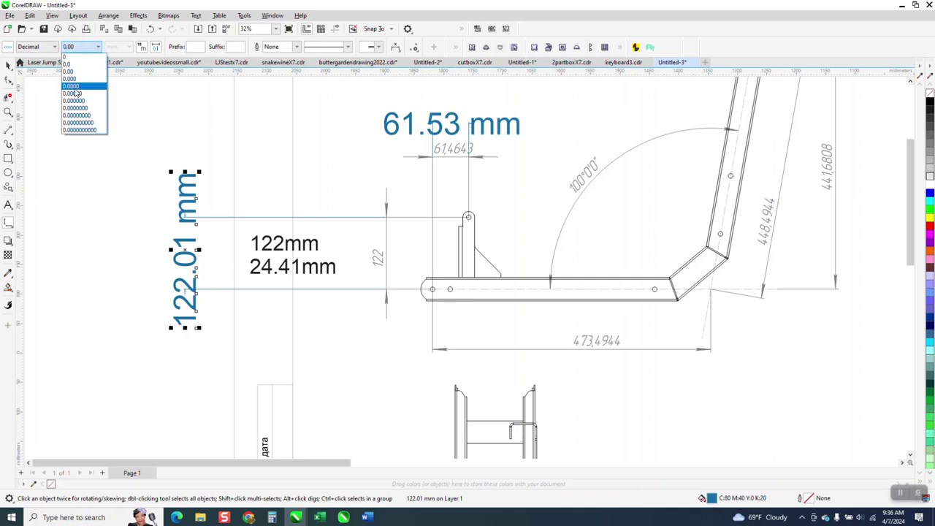
{"action": "key", "text": "Escape"}
{"action": "left_click", "coordinate": [98, 48]}
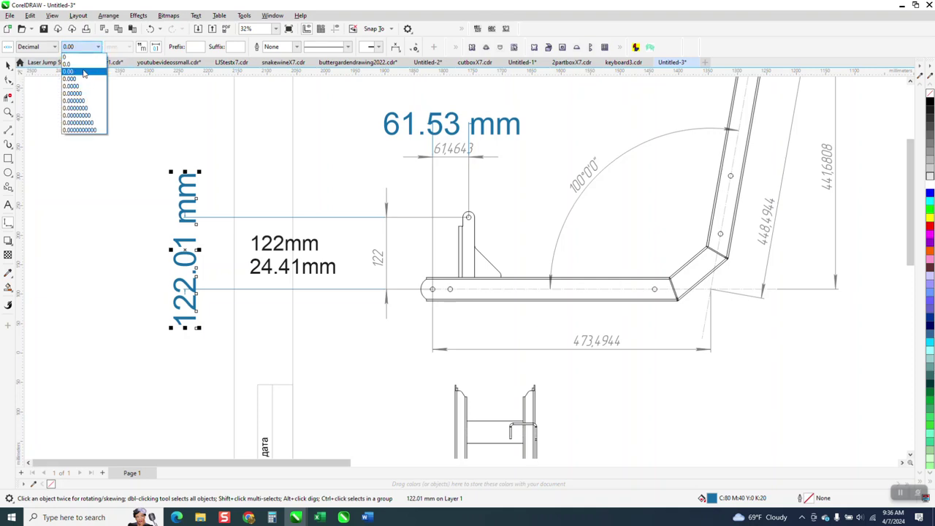
{"action": "key", "text": "Escape"}
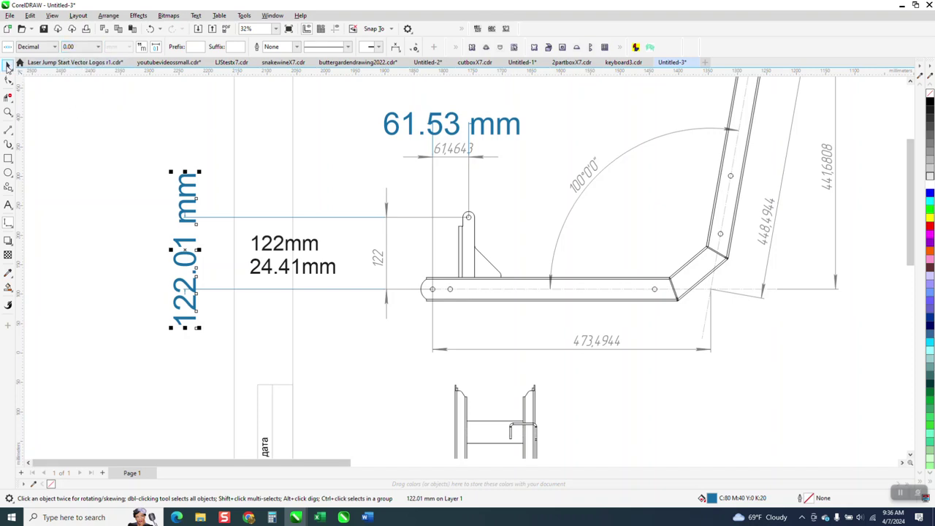
{"action": "key", "text": "ctrl+shift+f"}
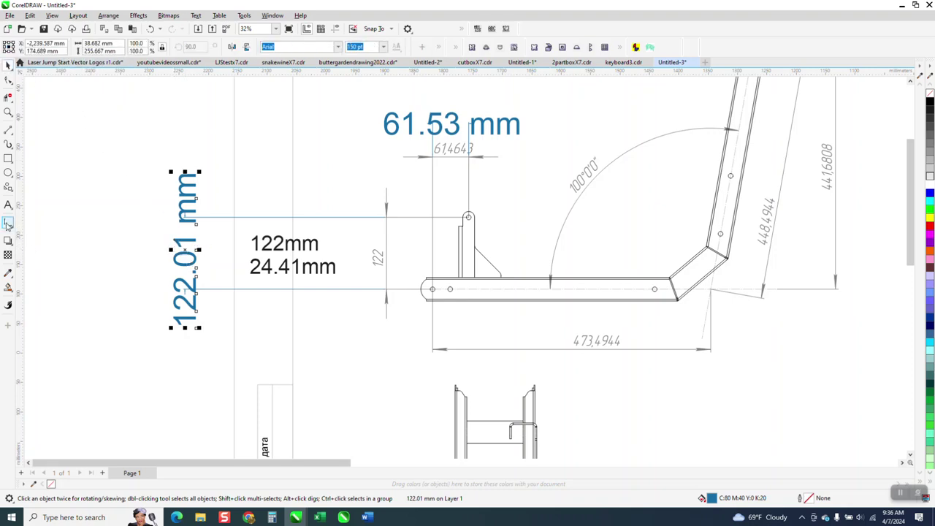
Shift the vertical dimension's 122.01 mm text further left
{"action": "key", "text": "space"}
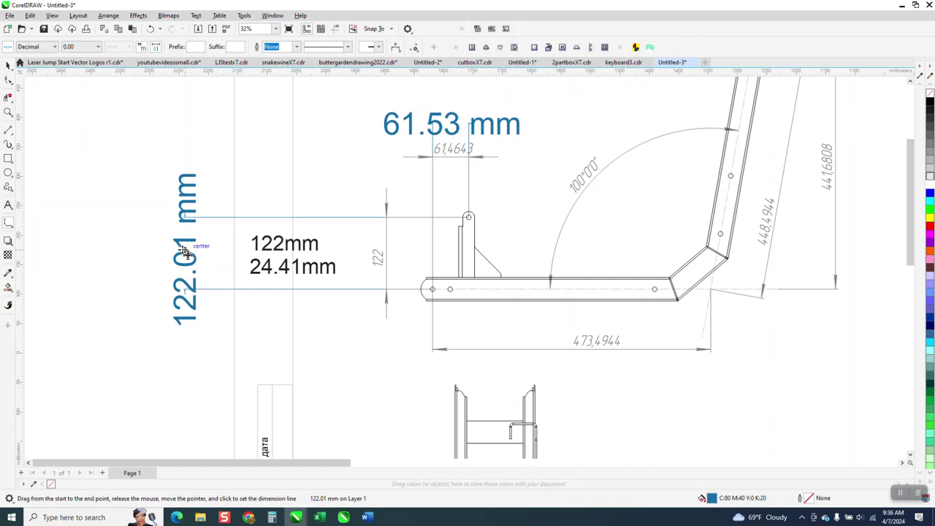
{"action": "key", "text": "Escape"}
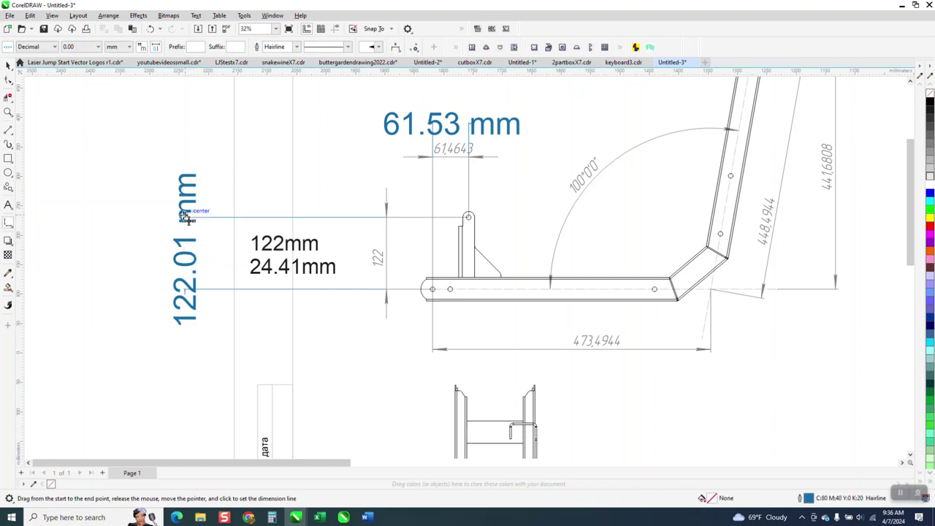
{"action": "left_click", "coordinate": [8, 65]}
{"action": "left_click", "coordinate": [186, 224]}
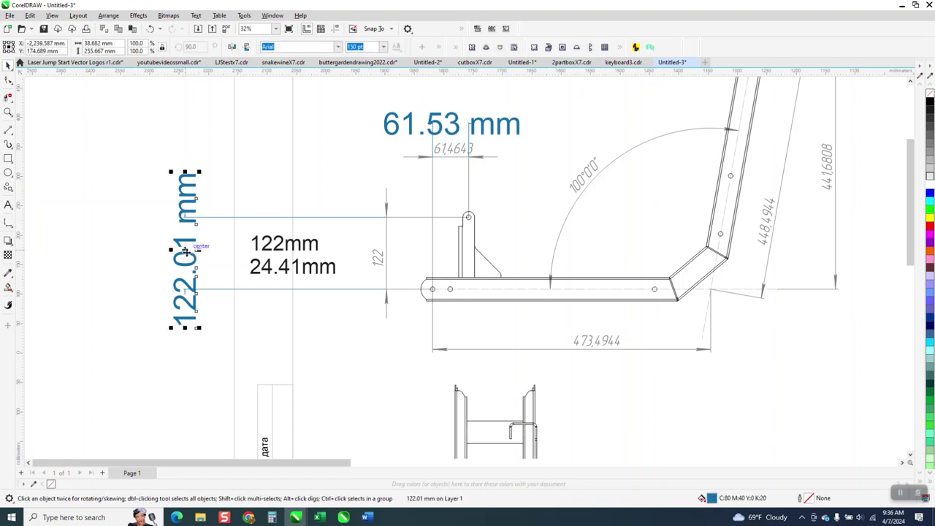
{"action": "left_click_drag", "start_coordinate": [192, 253], "coordinate": [135, 255]}
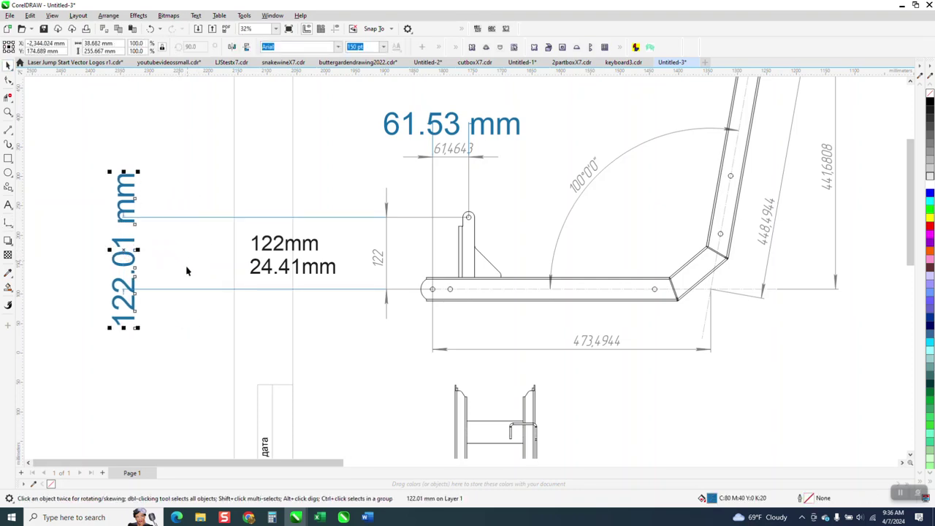
Set the vertical dimension's precision to 0.0000 so it reads 122.0116 mm
{"action": "left_click", "coordinate": [8, 222]}
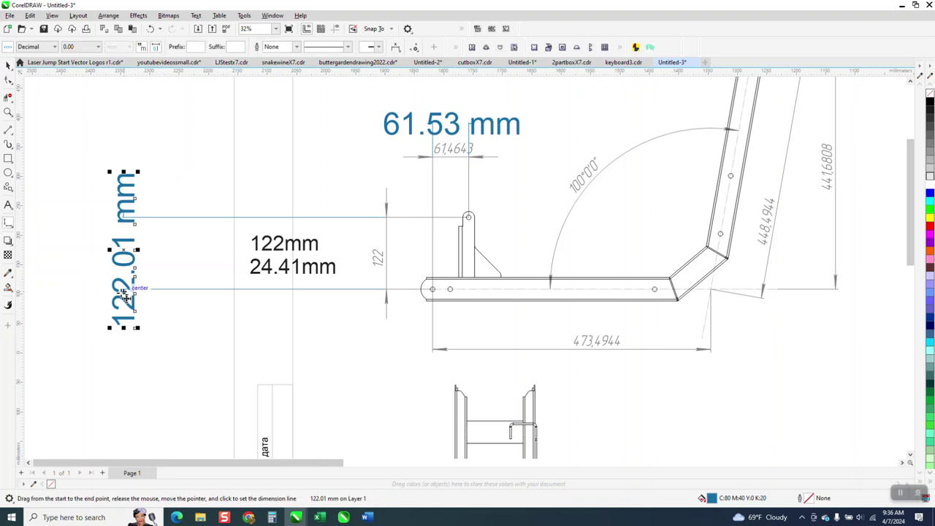
{"action": "left_click", "coordinate": [126, 297]}
{"action": "left_click", "coordinate": [98, 46]}
{"action": "left_click", "coordinate": [79, 86]}
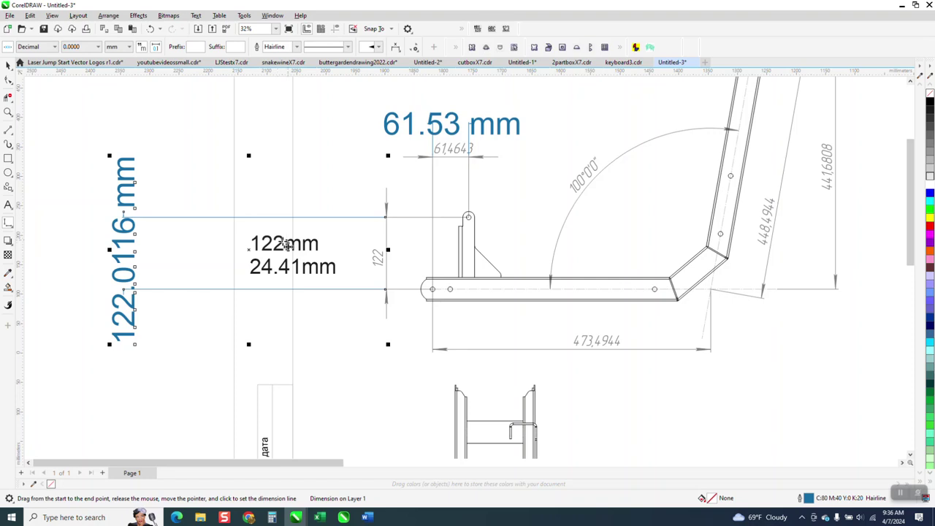
Select the imported PDF drawing and undo the overshoot, leaving it about 2,098.86 mm wide
{"action": "scroll", "coordinate": [287, 245], "scroll_direction": "down", "scroll_amount": 3}
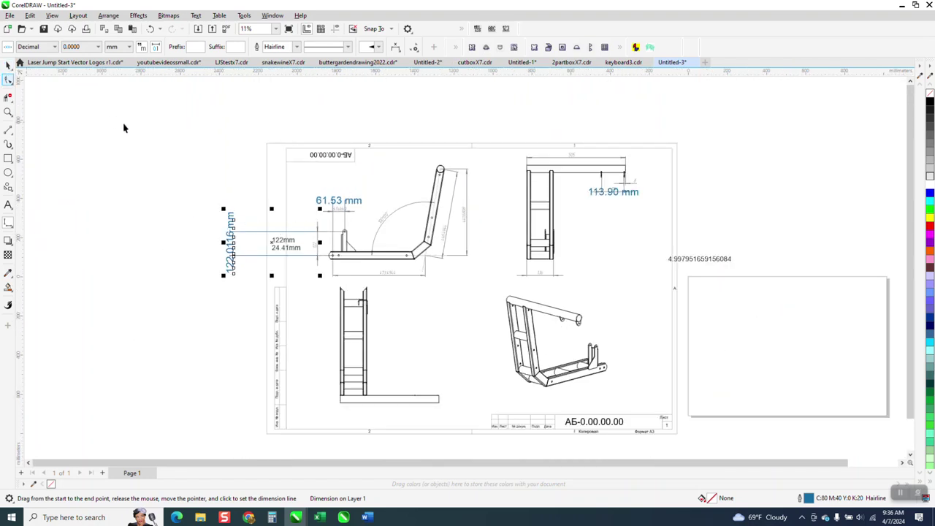
{"action": "key", "text": "space"}
{"action": "left_click", "coordinate": [266, 148]}
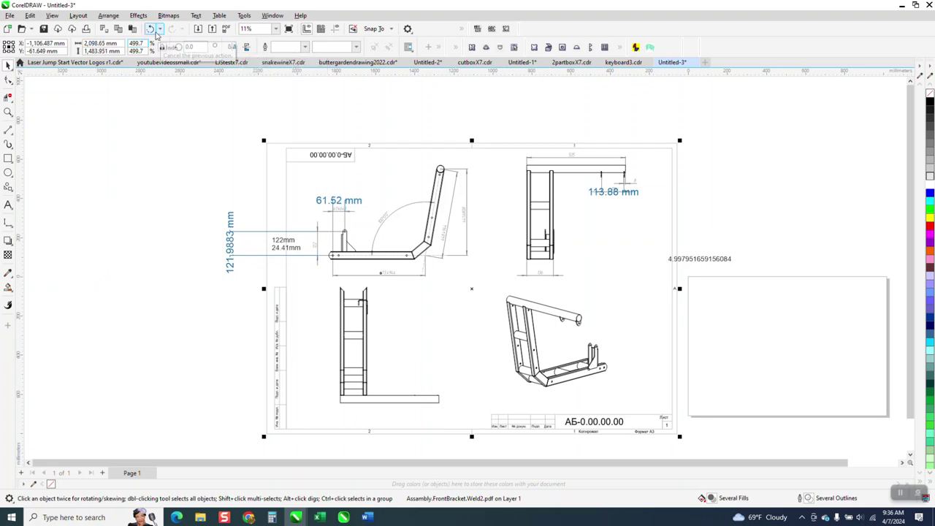
{"action": "left_click", "coordinate": [155, 30]}
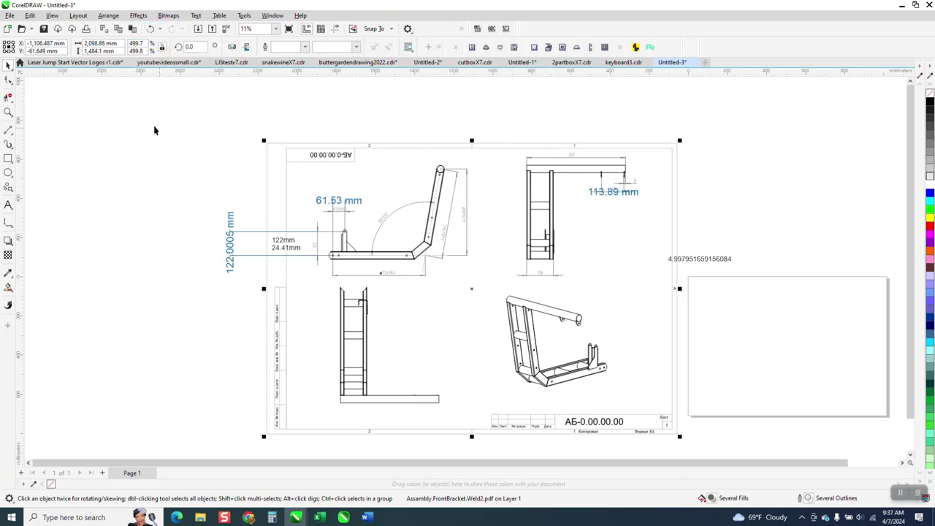
{"action": "key", "text": "z"}
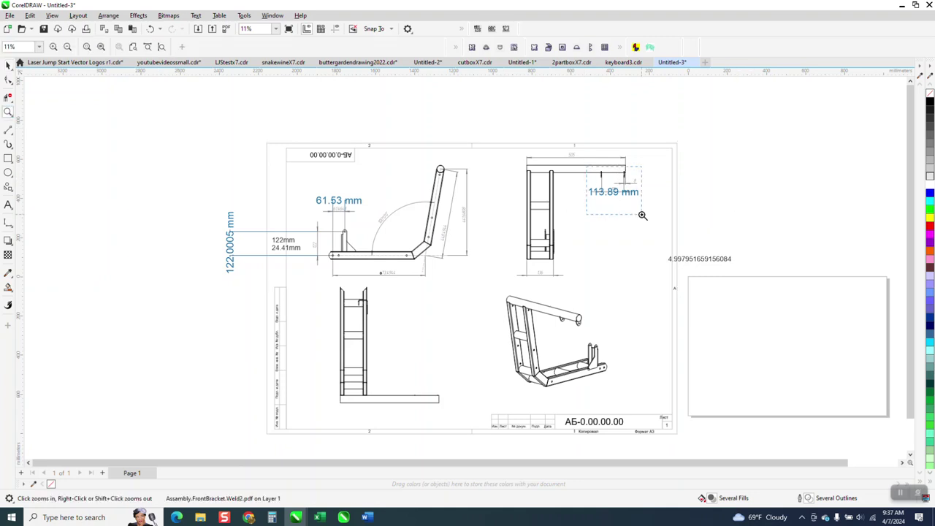
{"action": "scroll", "coordinate": [642, 214], "scroll_direction": "up", "scroll_amount": 5}
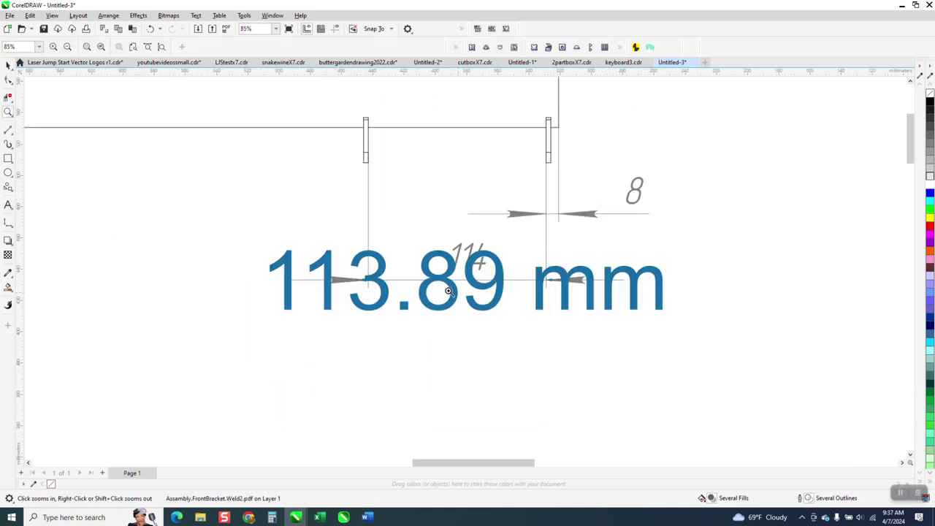
{"action": "scroll", "coordinate": [379, 272], "scroll_direction": "down", "scroll_amount": 1}
{"action": "left_click", "coordinate": [8, 64]}
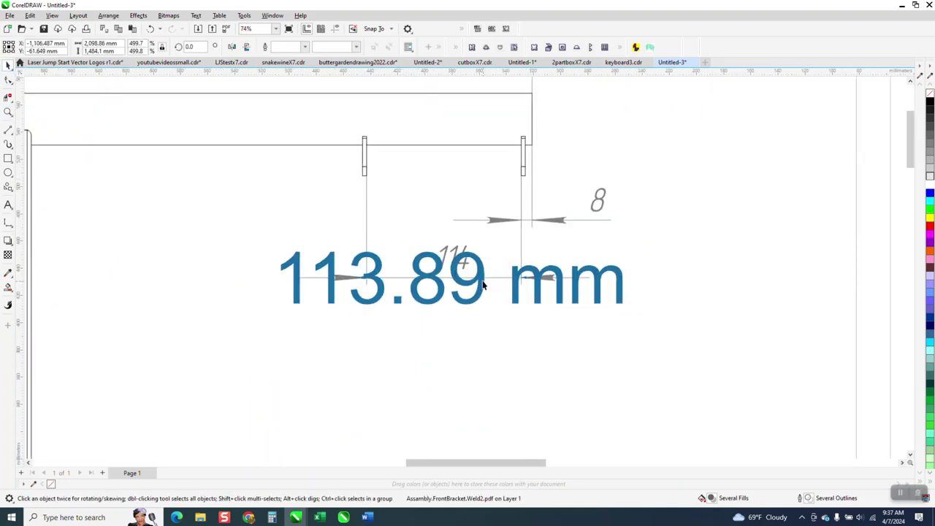
{"action": "left_click", "coordinate": [487, 337]}
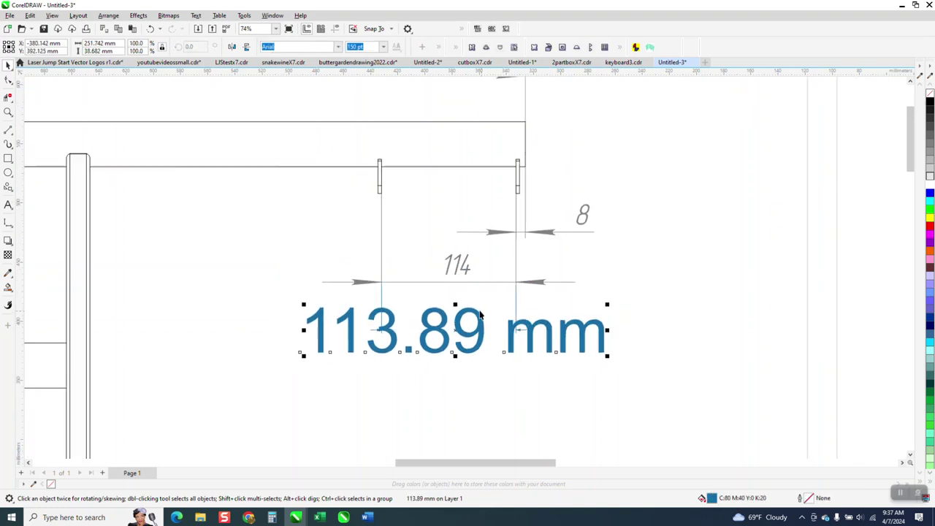
{"action": "scroll", "coordinate": [477, 315], "scroll_direction": "down", "scroll_amount": 12}
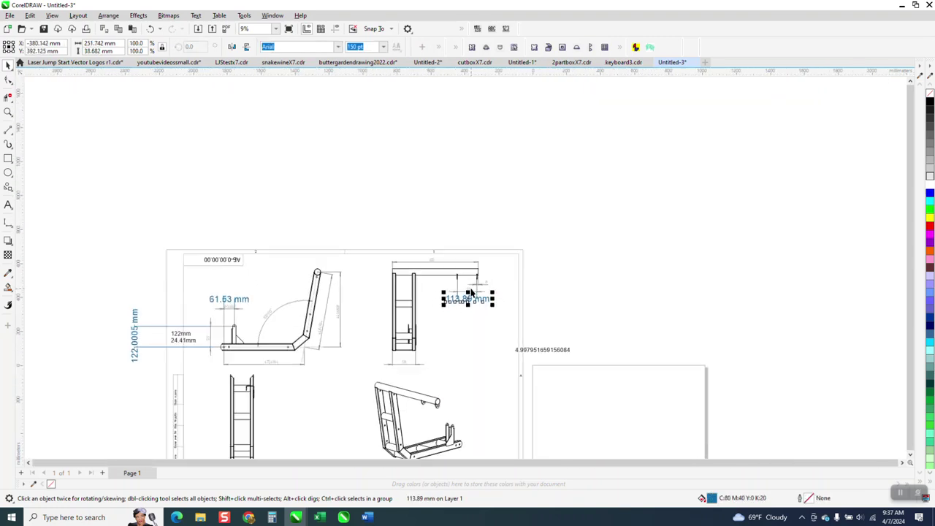
{"action": "scroll", "coordinate": [474, 302], "scroll_direction": "down", "scroll_amount": 2}
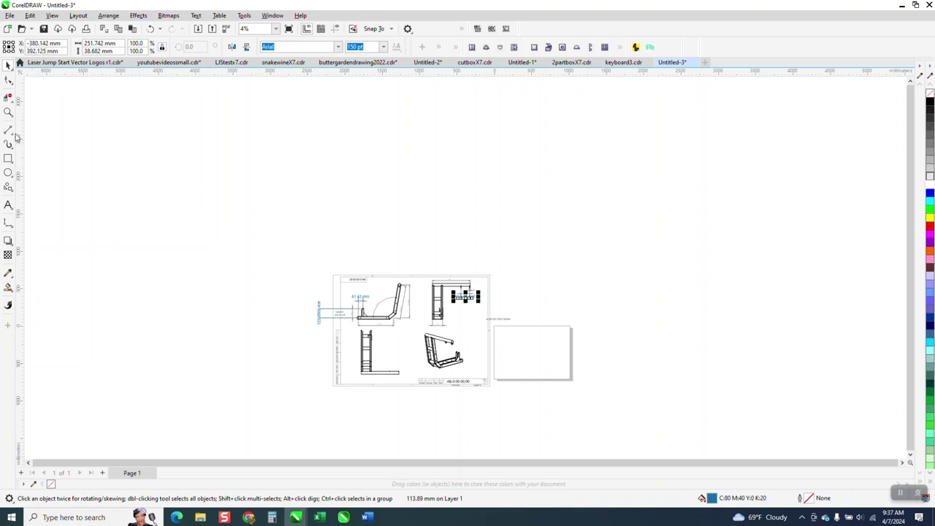
{"action": "left_click", "coordinate": [8, 112]}
{"action": "left_click_drag", "start_coordinate": [334, 269], "coordinate": [589, 412]}
{"action": "left_click", "coordinate": [521, 406]}
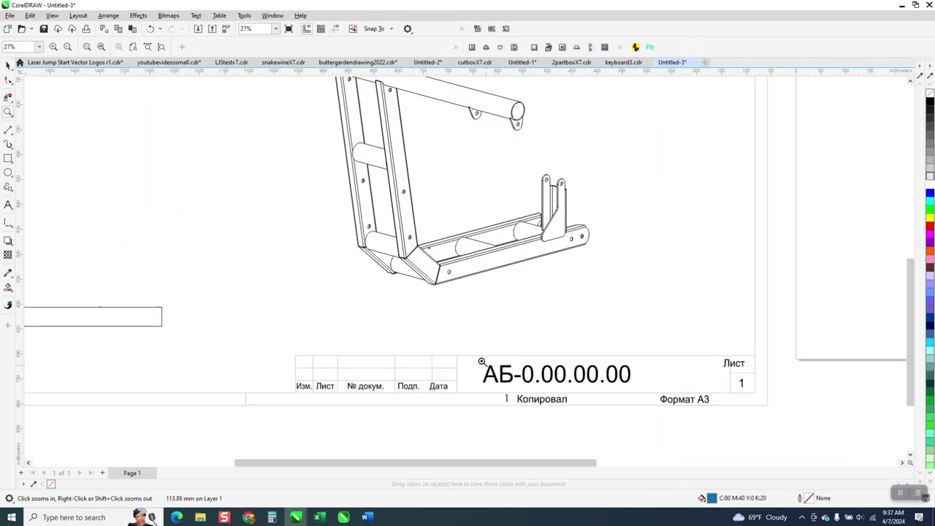
{"action": "left_click_drag", "start_coordinate": [366, 226], "coordinate": [489, 304]}
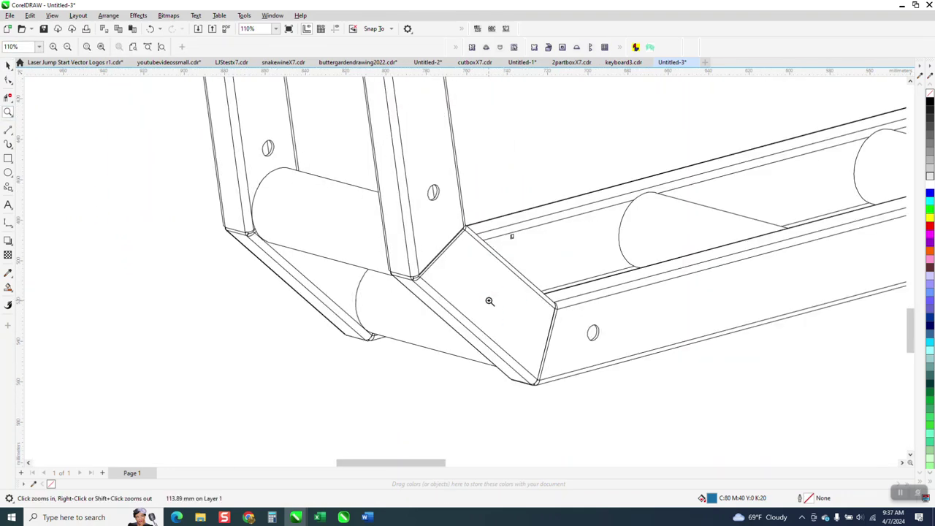
{"action": "scroll", "coordinate": [490, 304], "scroll_direction": "down", "scroll_amount": 6}
{"action": "scroll", "coordinate": [482, 287], "scroll_direction": "down", "scroll_amount": 1}
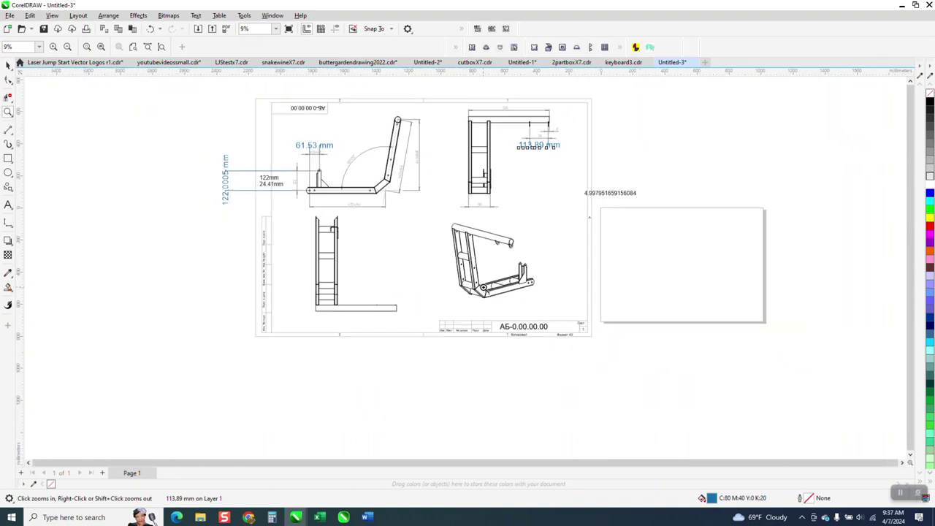